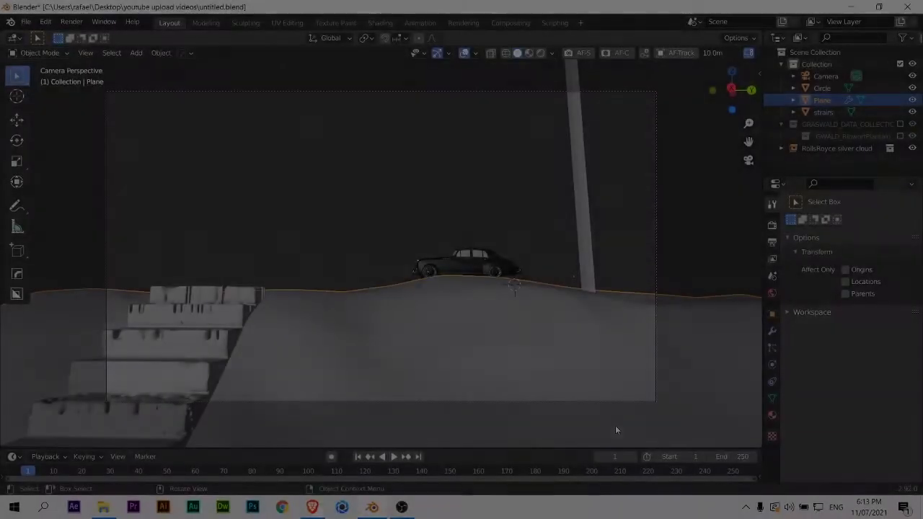
Scatter Maple Sapling grass on the hill plane and set its size to 0.94
key("n")
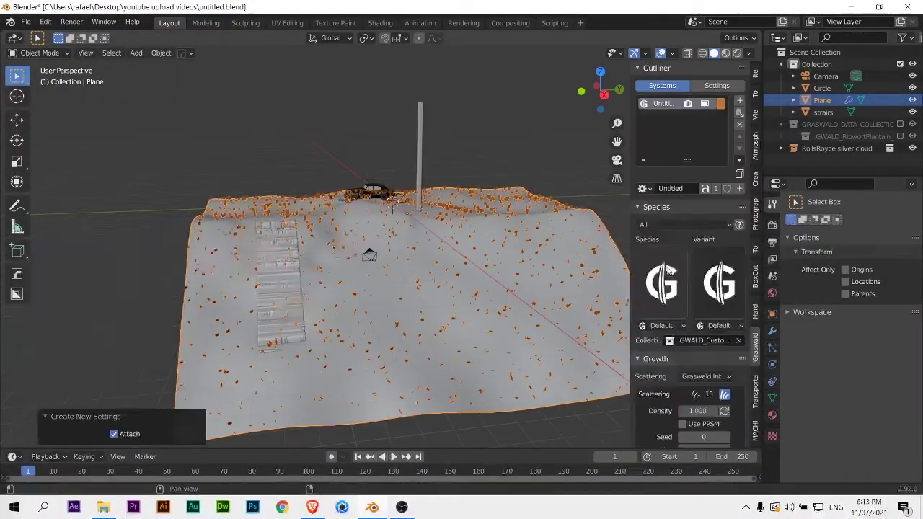
left_click(473, 78)
scroll(675, 390, "down", 5)
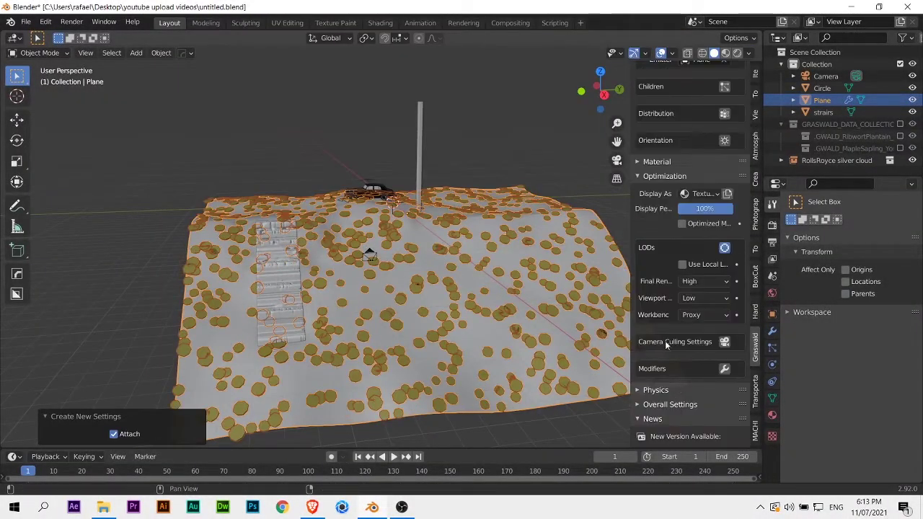
scroll(665, 340, "up", 10)
left_click_drag(715, 295, 678, 304)
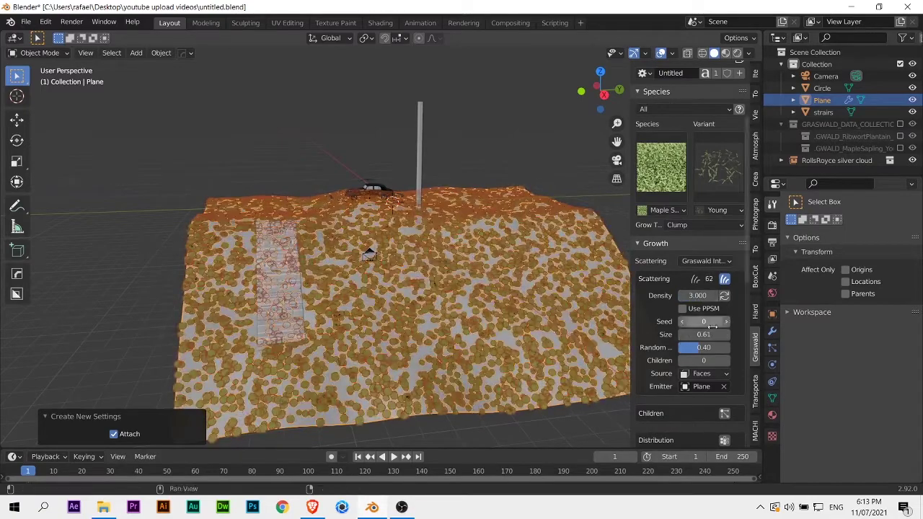
scroll(652, 332, "down", 5)
scroll(658, 352, "down", 5)
scroll(658, 352, "up", 5)
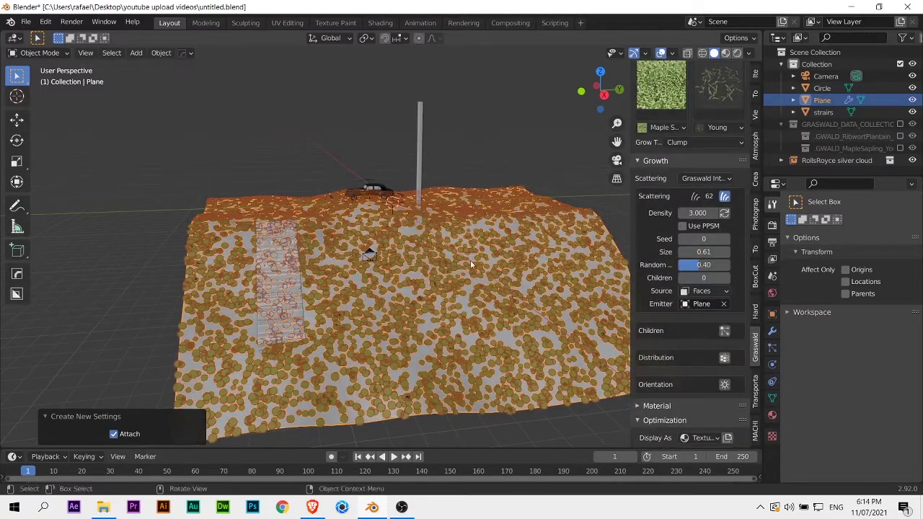
Preview the Maple Sapling grass rendered through the scene camera, then return to solid shading
key("KP_0")
key("n")
key("z")
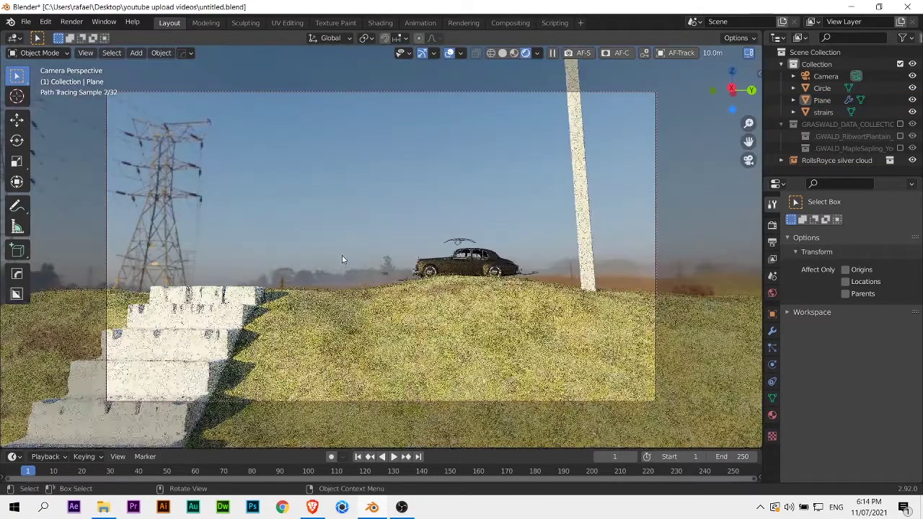
middle_click_drag(342, 256, 438, 357)
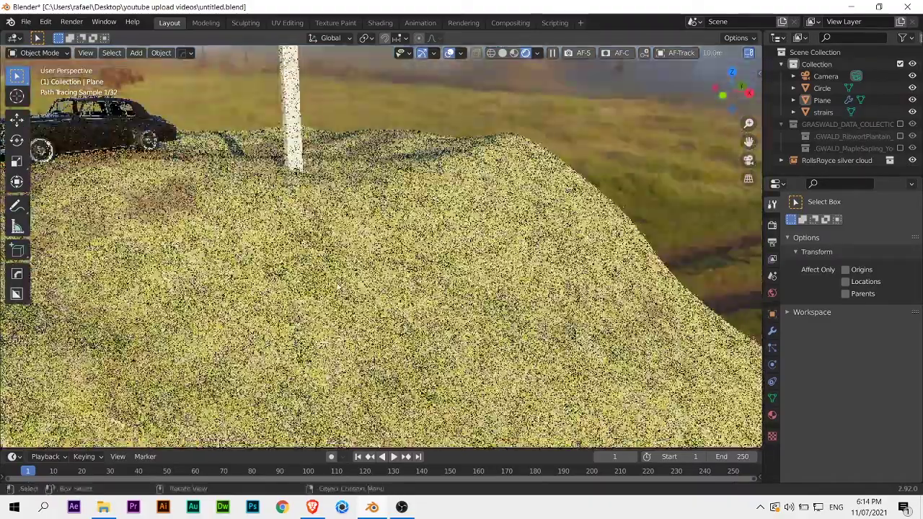
mouse_move(339, 287)
middle_mouse_down()
mouse_move(396, 309)
mouse_move(359, 297)
middle_mouse_up()
key("z")
left_click(527, 368)
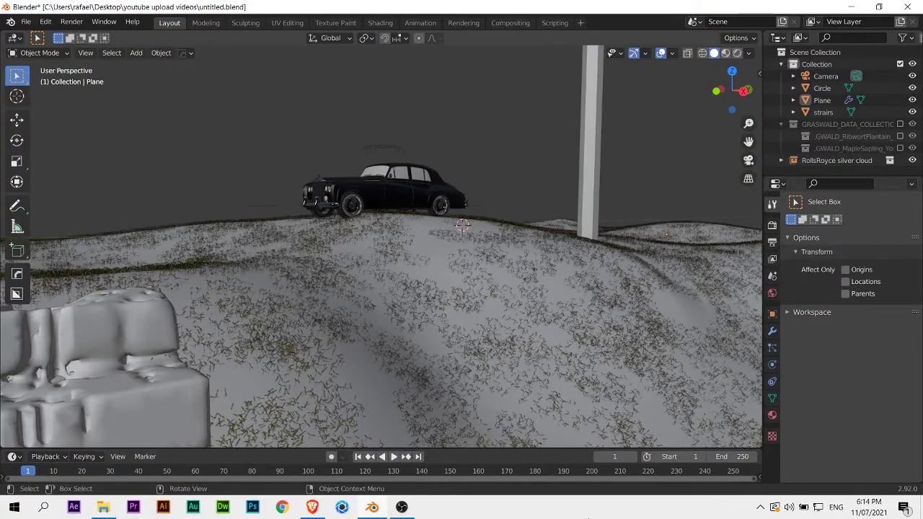
scroll(527, 363, "up", 5)
Create a new density weight group for the Maple Sapling scatter
key("n")
scroll(433, 324, "up", 3)
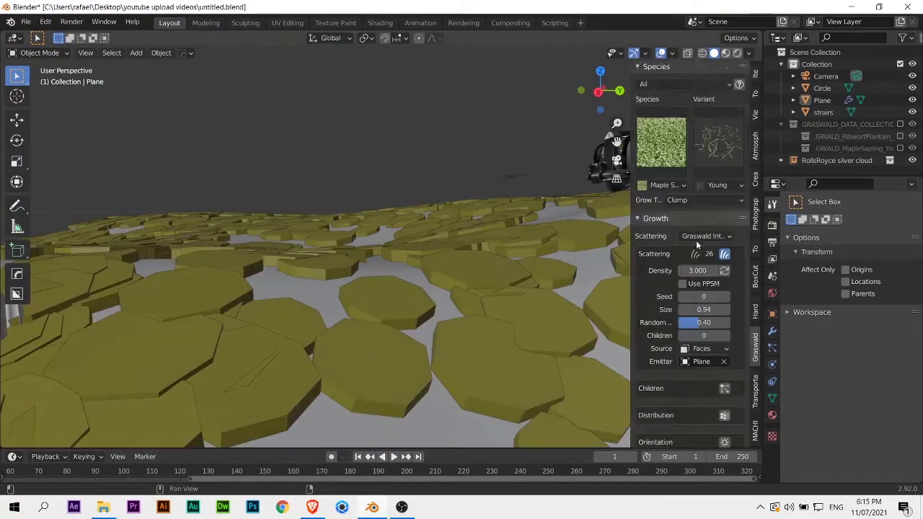
scroll(663, 346, "down", 10)
left_click(637, 346)
scroll(636, 346, "up", 10)
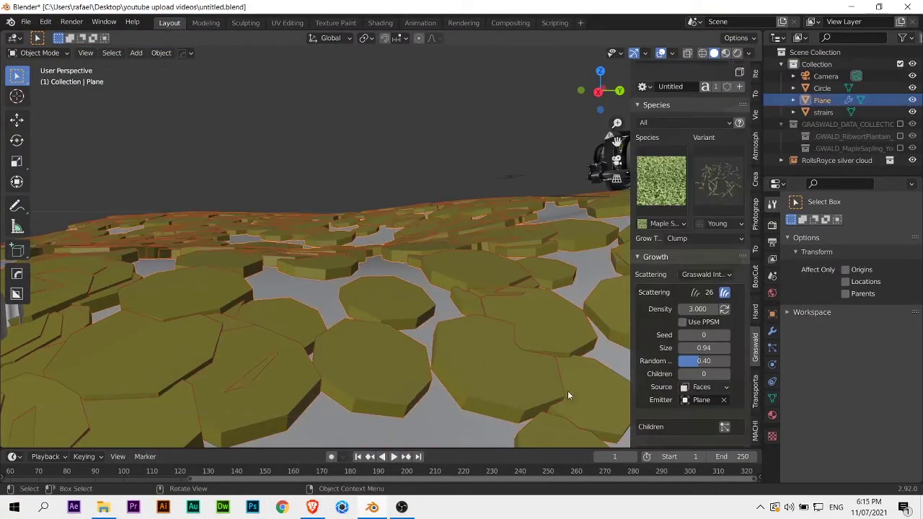
scroll(656, 296, "down", 3)
scroll(720, 283, "down", 2)
left_click(703, 295)
Paint density weights over most of the plane and recalculate the grass density
scroll(462, 317, "down", 6)
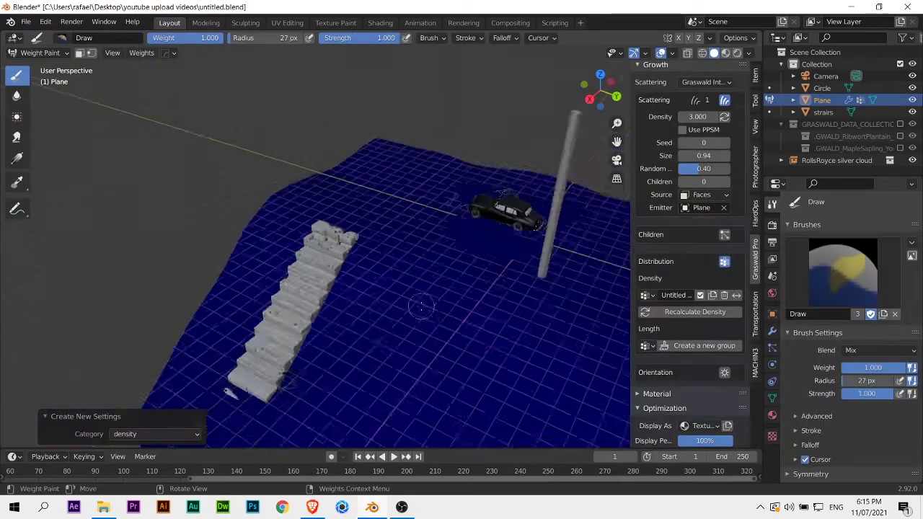
scroll(432, 306, "down", 3)
mouse_move(252, 235)
left_mouse_down()
mouse_move(546, 288)
mouse_move(195, 375)
mouse_move(211, 311)
left_mouse_up()
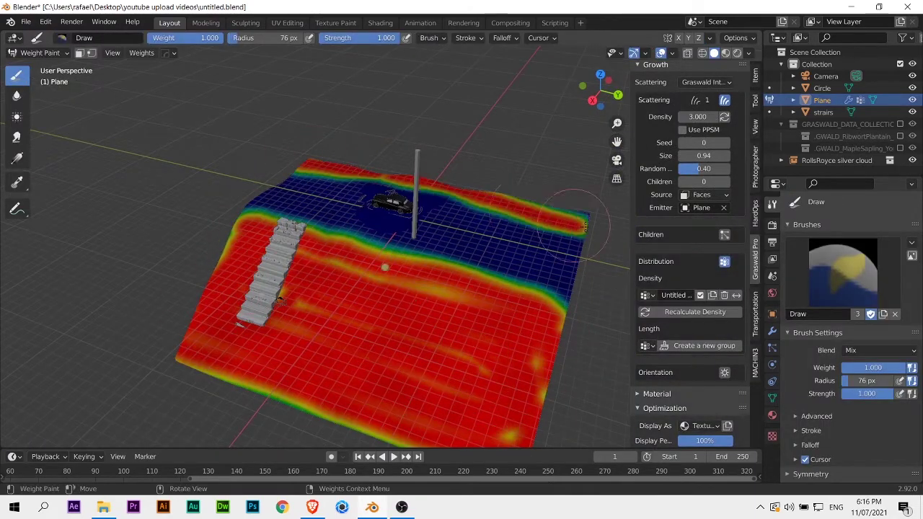
left_click(678, 312)
middle_click_drag(537, 297, 396, 235)
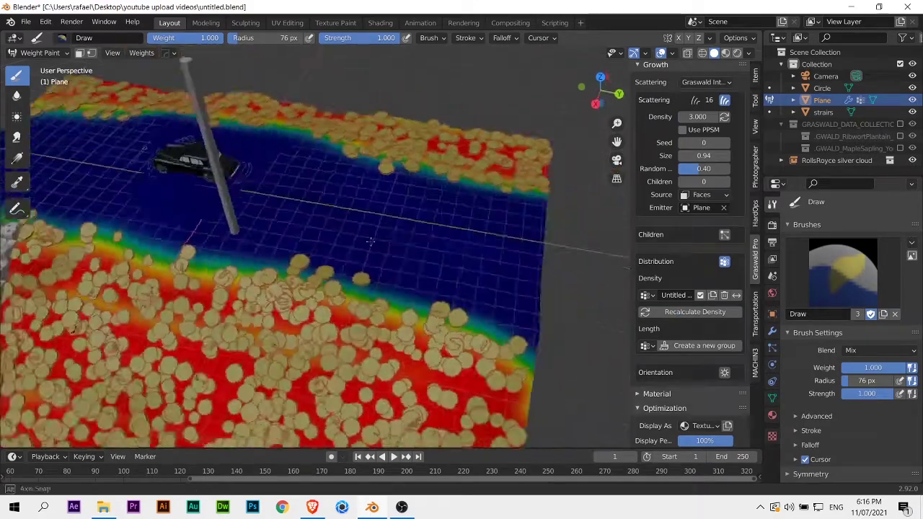
key("f")
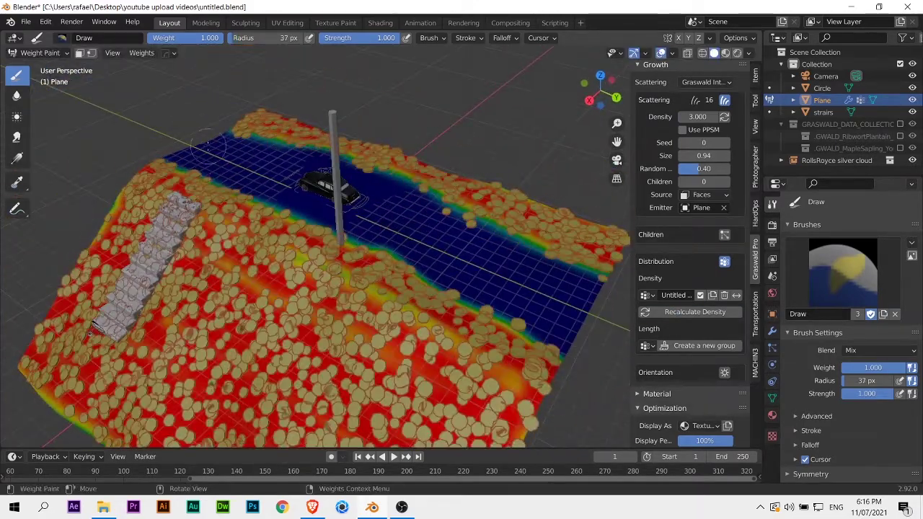
middle_click_drag(206, 144, 433, 253)
key("ctrl+Tab")
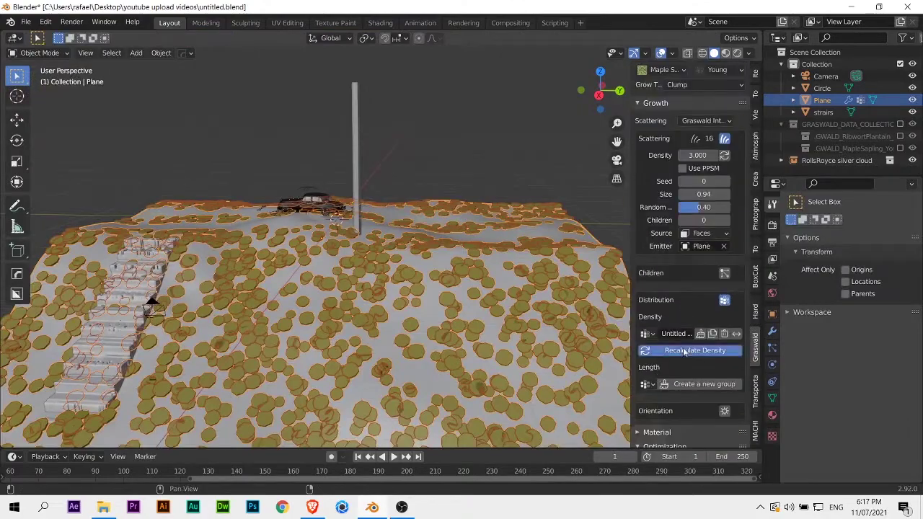
left_click(686, 352)
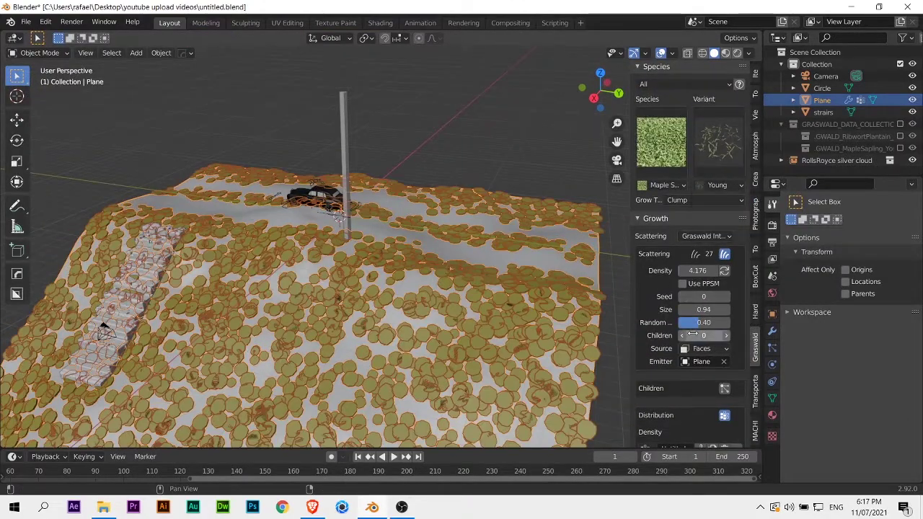
Check the painted grass in the rendered camera view, then return to a solid overview
key("KP_0")
key("n")
key("z")
left_click(337, 355)
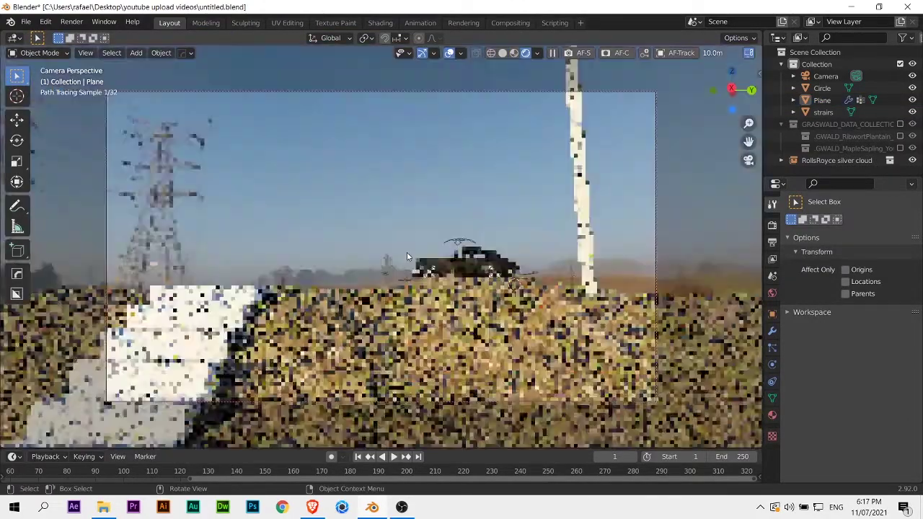
key("z")
left_click(448, 358)
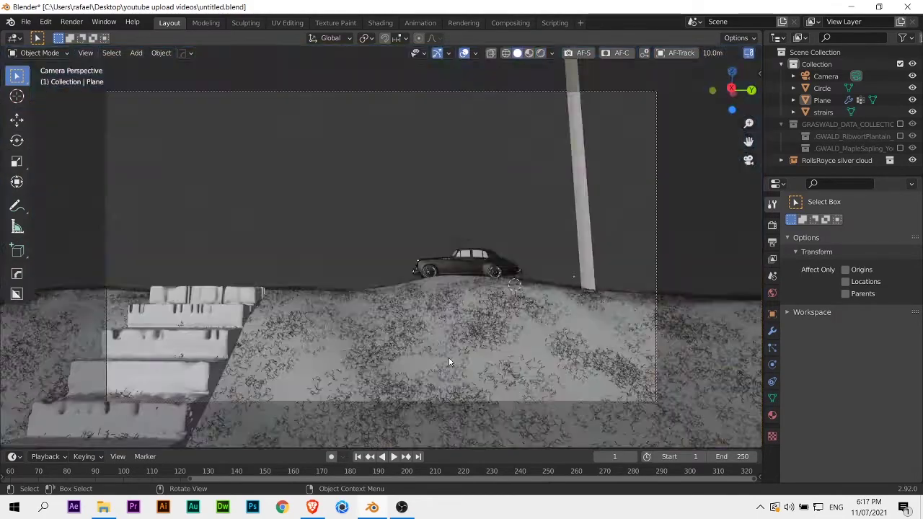
middle_click_drag(448, 358, 505, 303)
Add a second scatter system with Ribwort Plantain, adjust its size, and create its density group
key("n")
left_click(739, 101)
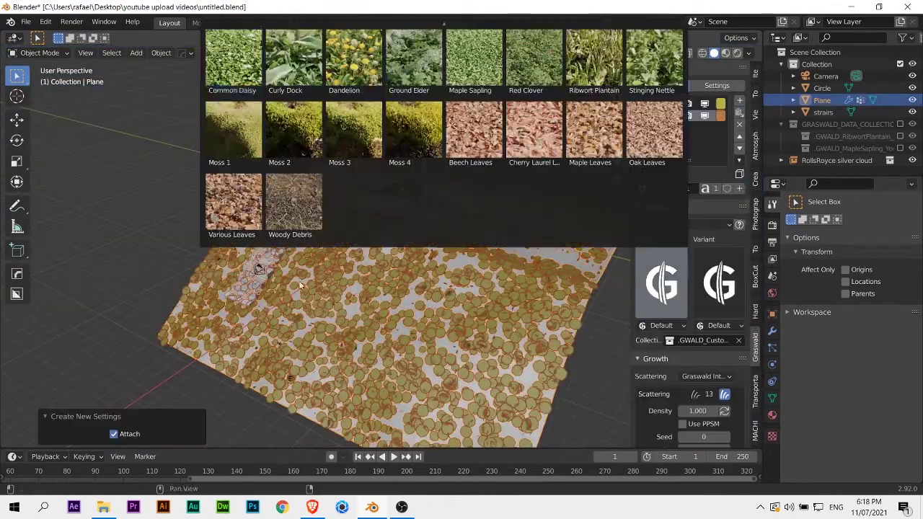
left_click(568, 135)
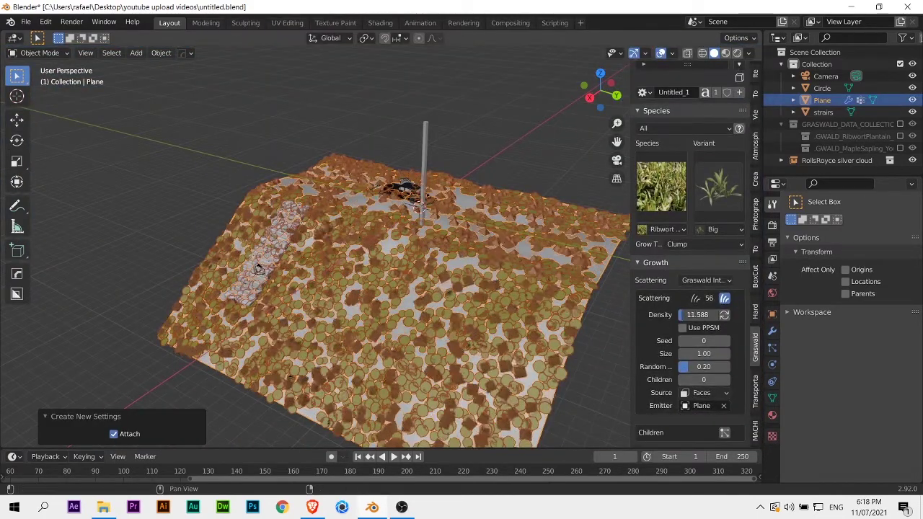
left_click(727, 354)
scroll(650, 363, "down", 4)
left_click(705, 339)
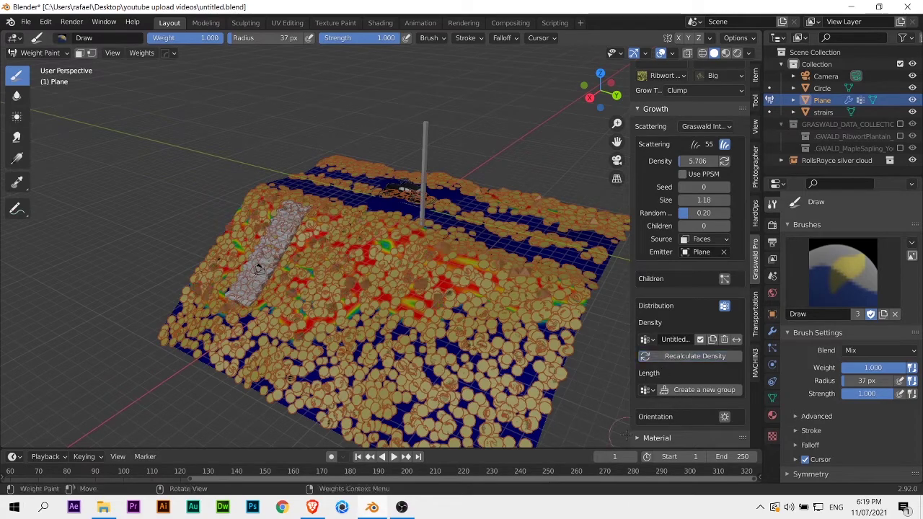
Preview the ribwort in the rendered camera view, then paint its density across the plane's left and centre
scroll(693, 243, "up", 3)
left_click(685, 432)
left_click(617, 159)
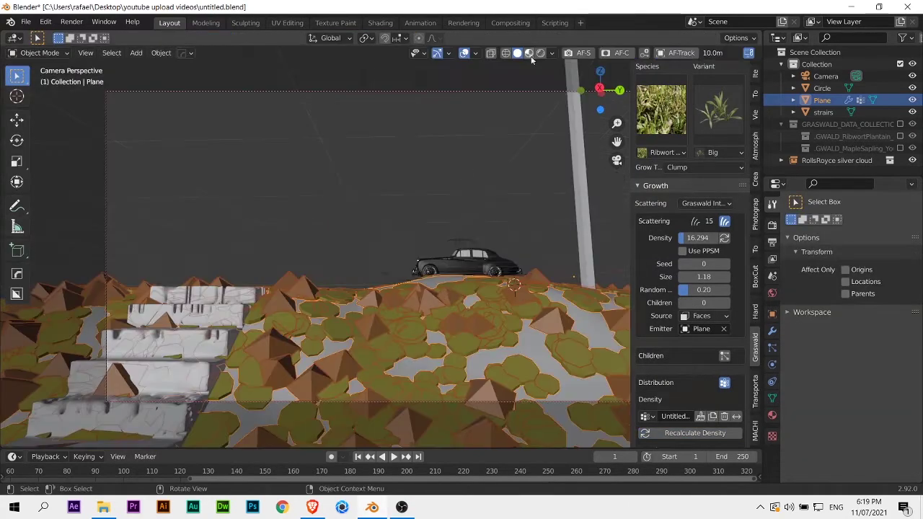
left_click(526, 53)
key("n")
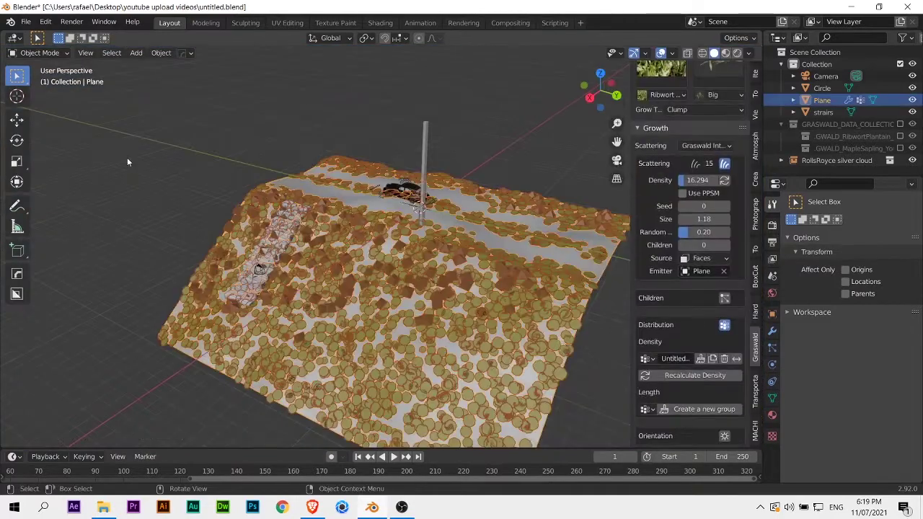
left_click(50, 122)
left_click_drag(349, 296, 272, 272)
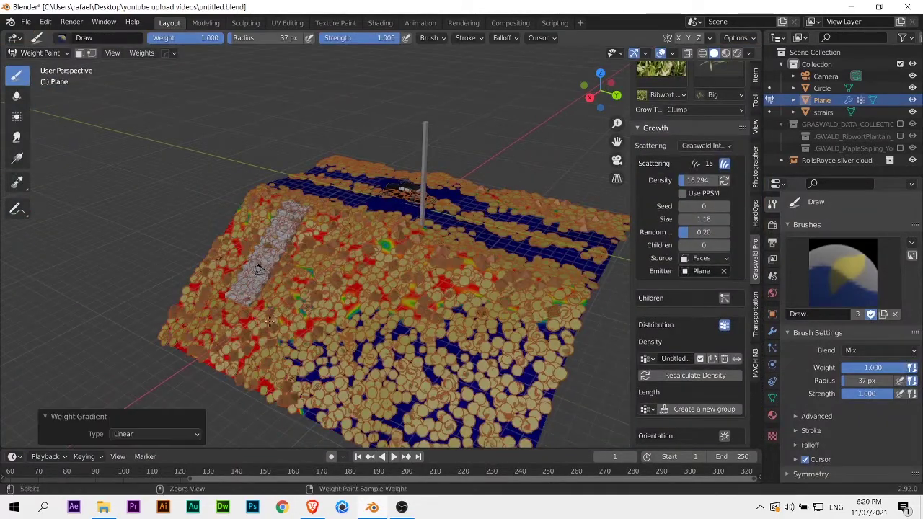
left_click_drag(343, 356, 245, 219)
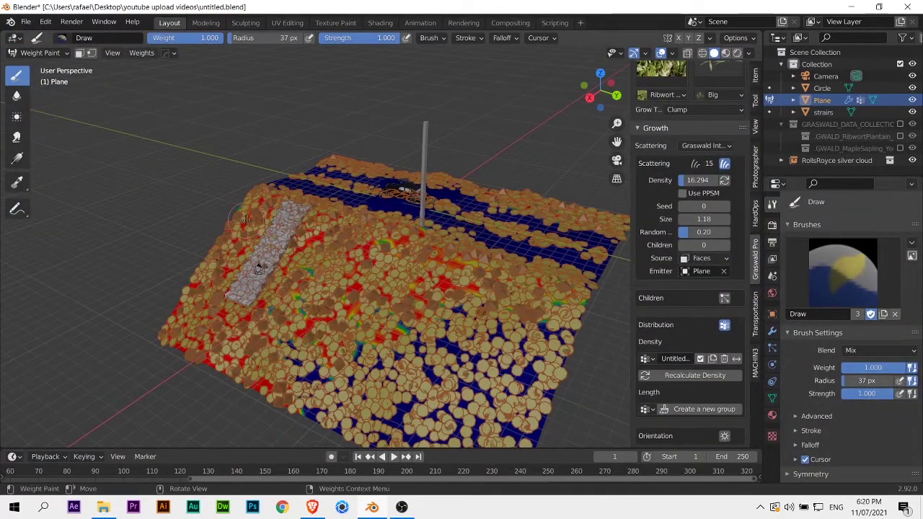
Detach the density group from the Maple Sapling scatter system
scroll(635, 262, "up", 2)
scroll(634, 262, "up", 5)
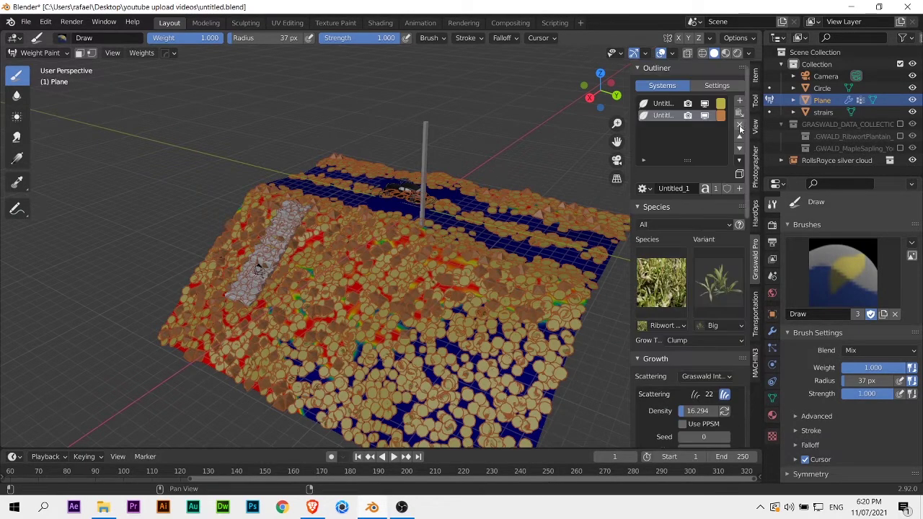
left_click(645, 289)
scroll(685, 324, "down", 8)
left_click(726, 341)
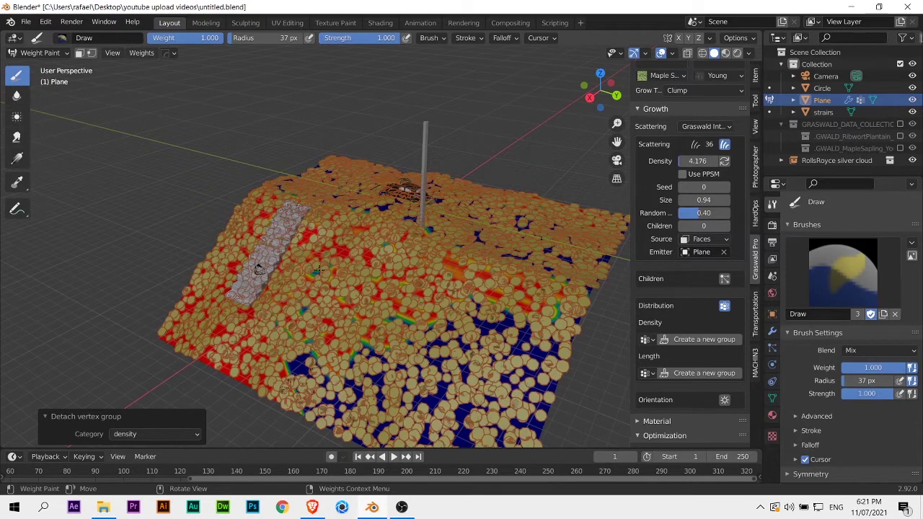
key("e")
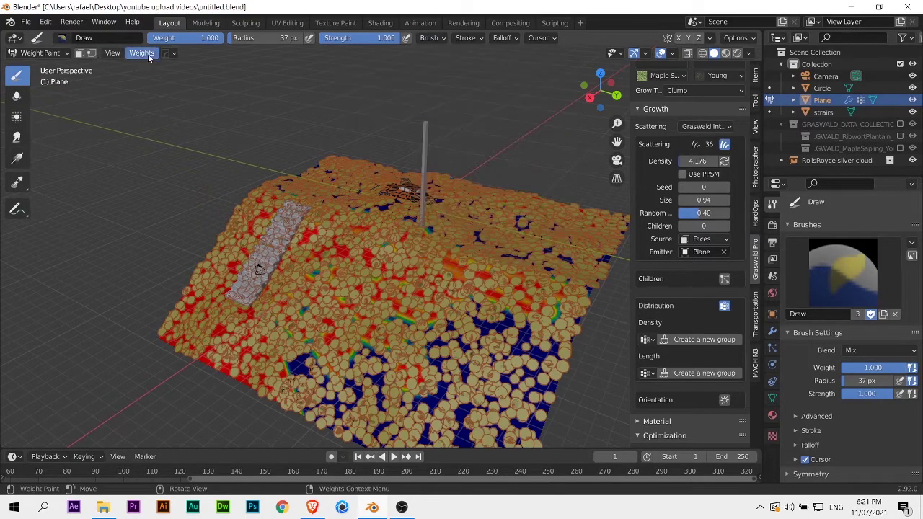
scroll(685, 217, "up", 5)
left_click(739, 94)
Assign the third scatter layer its plant species, add a density group, and recalculate the scatter
left_click(659, 285)
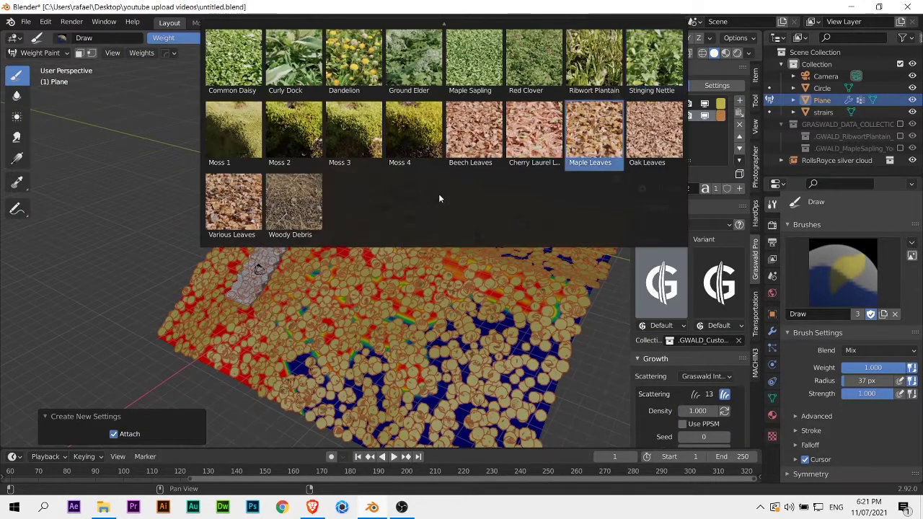
left_click(598, 62)
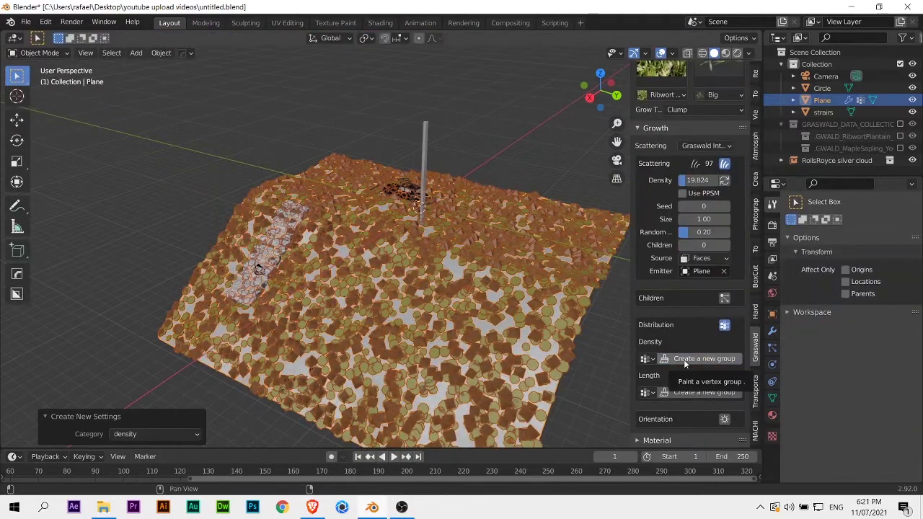
left_click(685, 360)
scroll(329, 350, "down", 3)
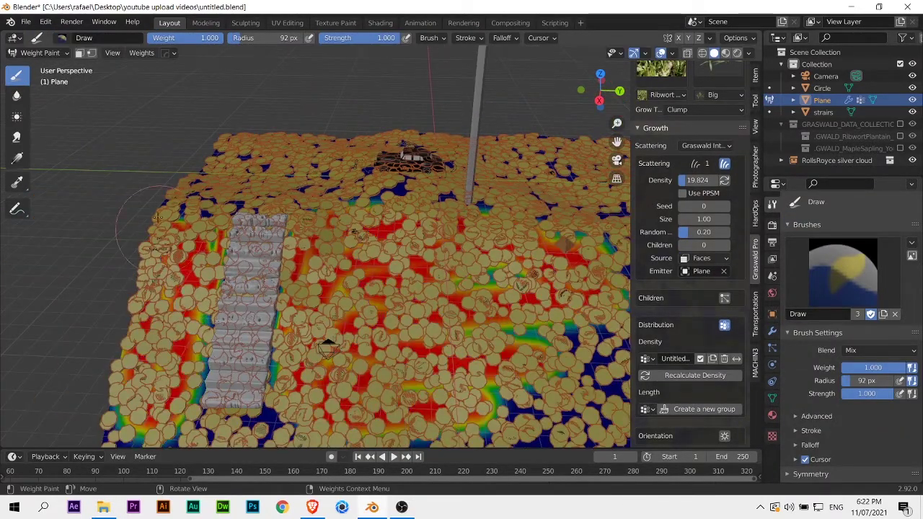
left_click(696, 375)
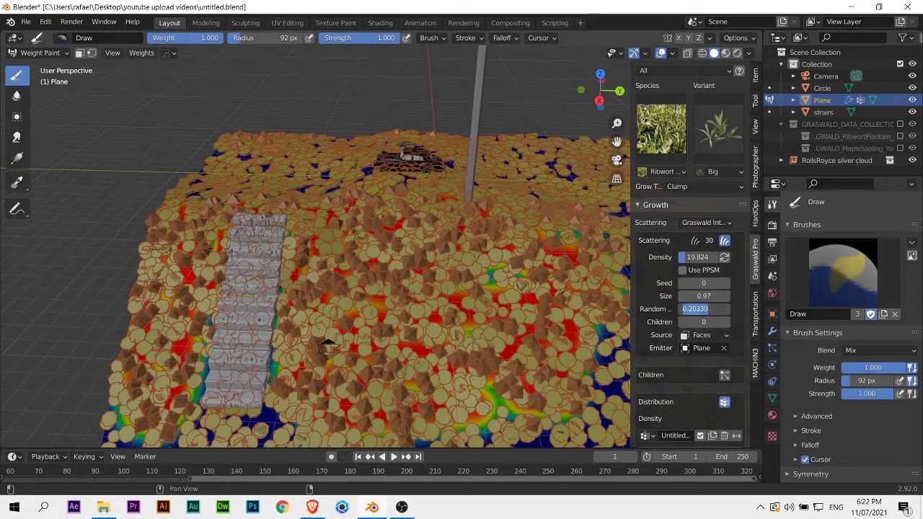
key("ctrl+Tab")
Preview the scatter rendered through the camera and raise the nettle density
key("KP_0")
key("n")
left_click(539, 55)
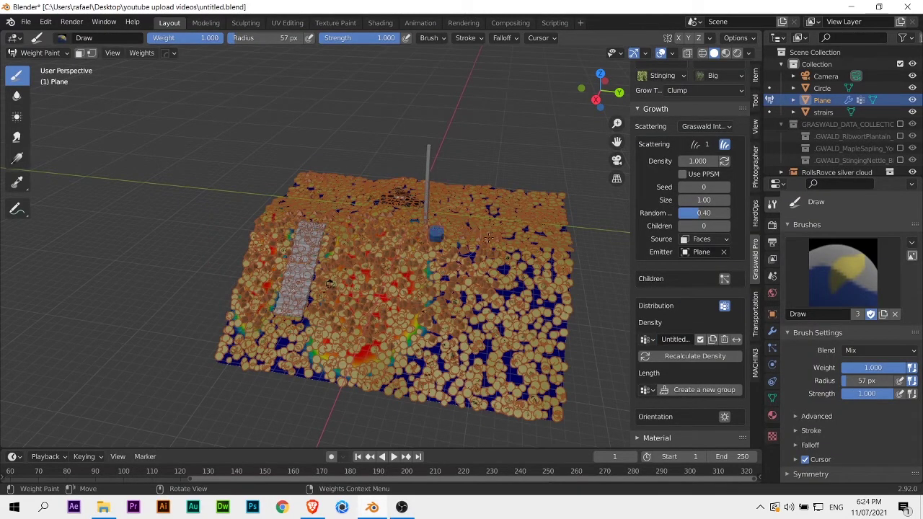
left_click(718, 357)
scroll(718, 356, "up", 5)
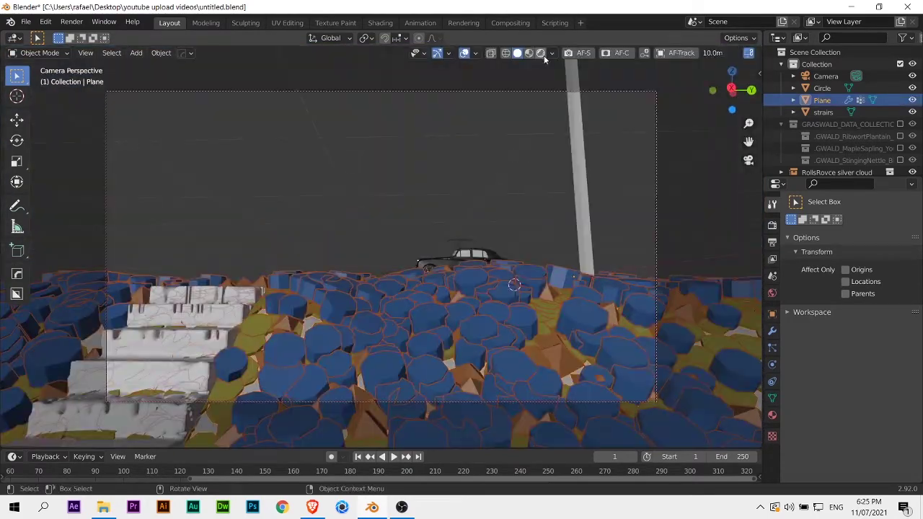
Recheck the rendered camera view with the plane deselected, then return to solid shading
left_click(526, 53)
left_click(369, 257)
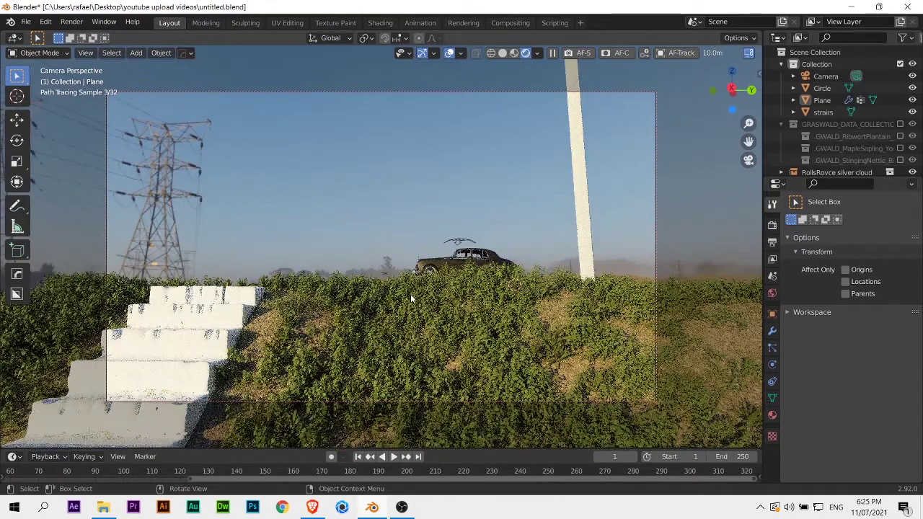
left_click(503, 53)
key("n")
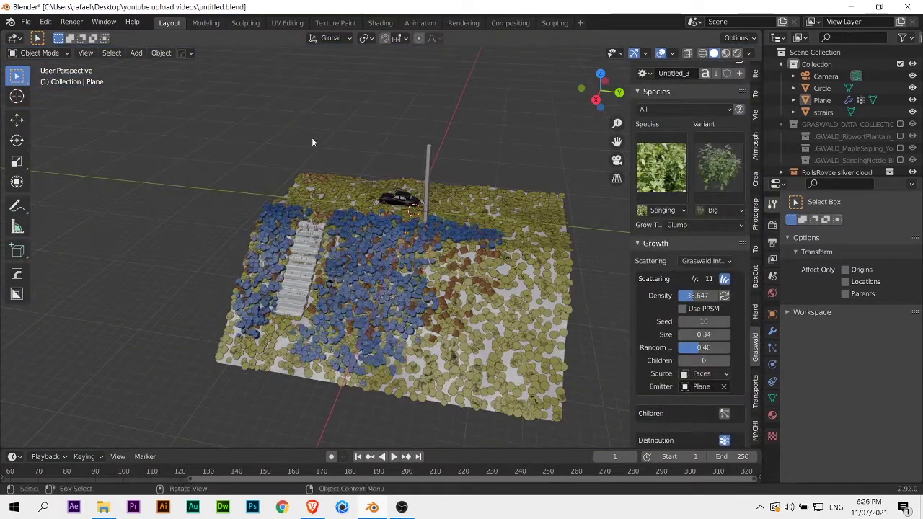
key("n")
middle_click_drag(312, 137, 276, 147)
key("KP_0")
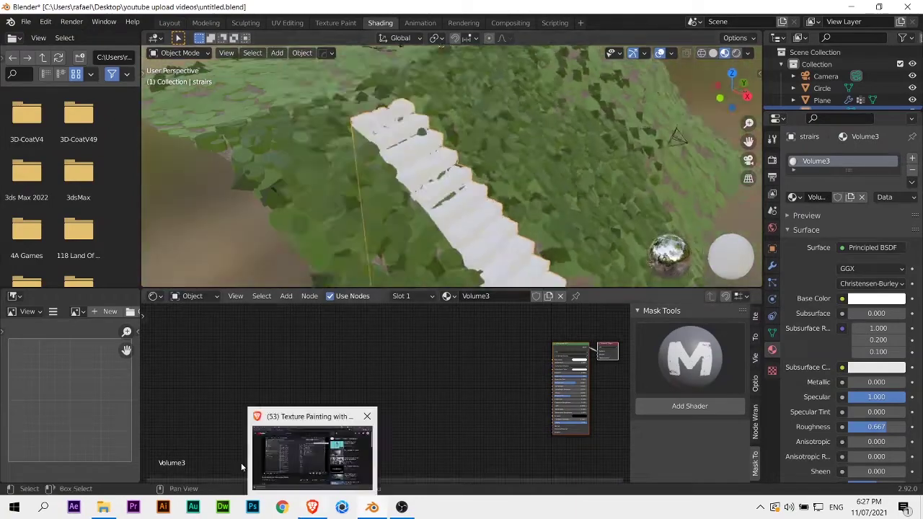
Drop the rock_rough_umrnebco texture images into the stairs' Volume3 material
left_click(103, 507)
double_click(360, 161)
left_click(366, 454)
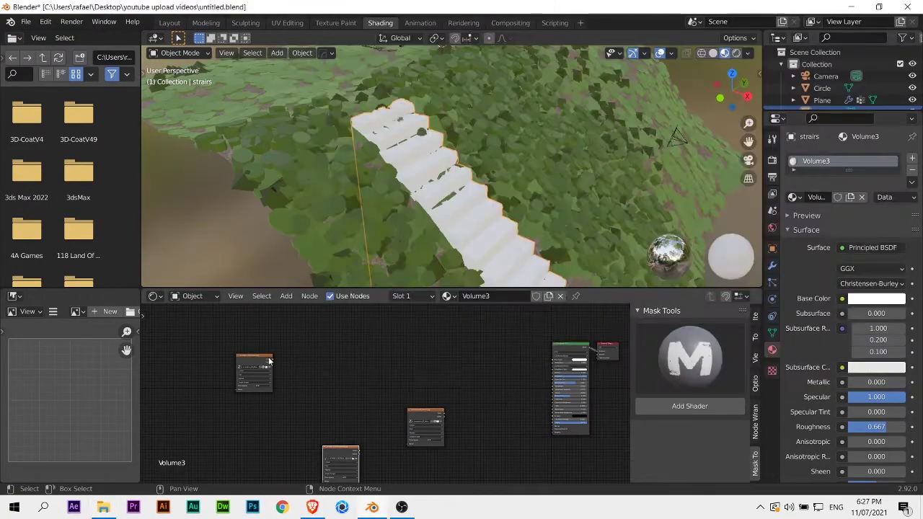
left_click_drag(404, 331, 555, 321)
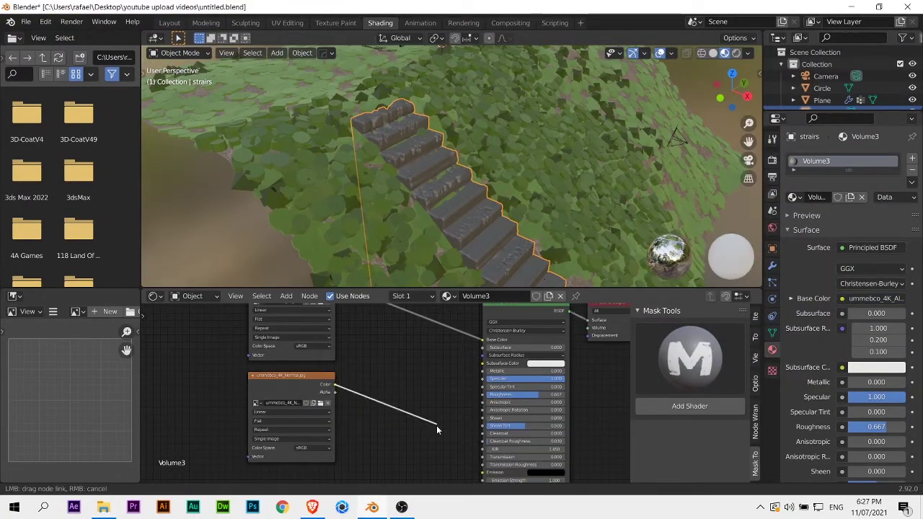
scroll(440, 386, "down", 3)
mouse_move(229, 381)
left_mouse_down()
mouse_move(310, 368)
mouse_move(332, 388)
left_mouse_up()
scroll(332, 388, "up", 3)
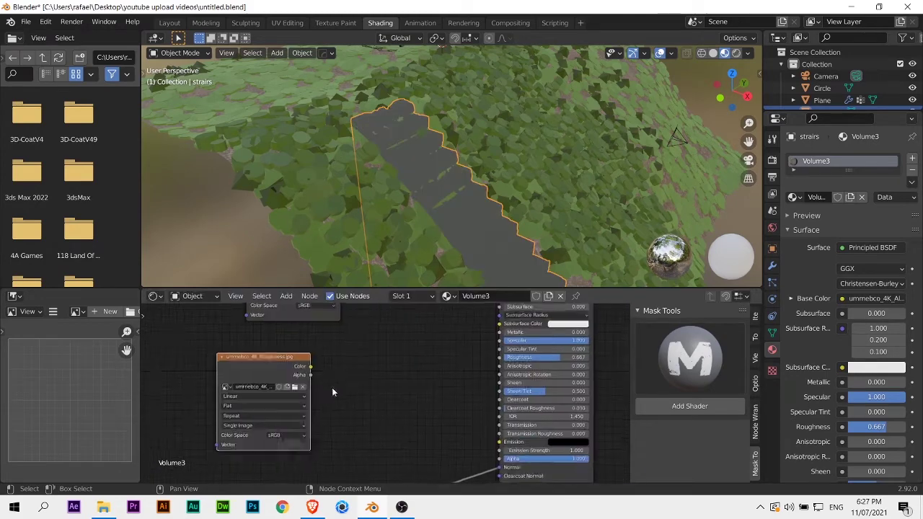
key("Home")
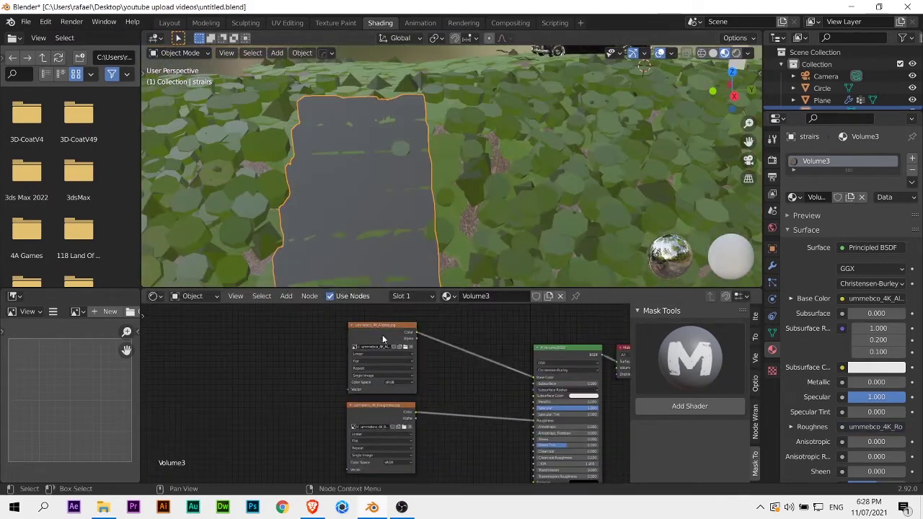
Set the normal texture to Non-Color and route it through a Normal Map node
left_click(396, 442)
key("shift+a")
left_click(505, 390)
left_click(513, 415)
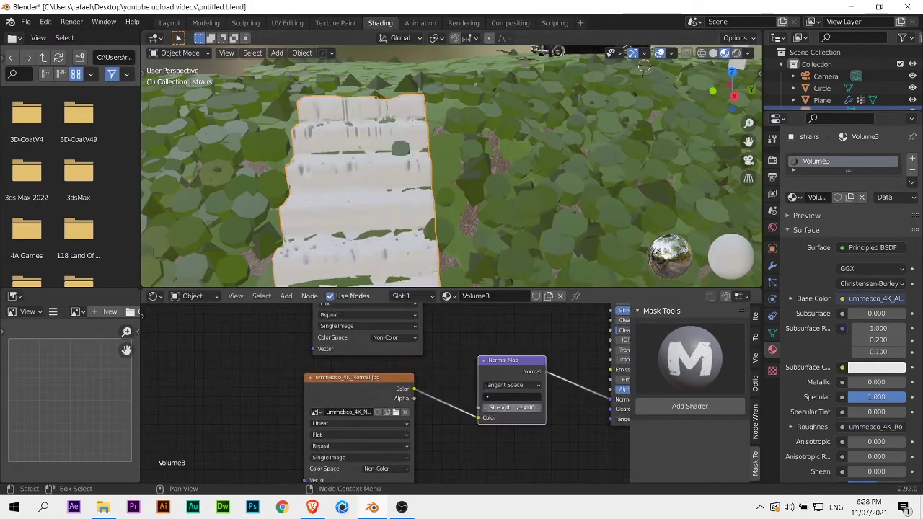
middle_click_drag(433, 181, 371, 162)
key("Home")
Apply the stairs' scale and switch the texture projection to Box
key("ctrl+a")
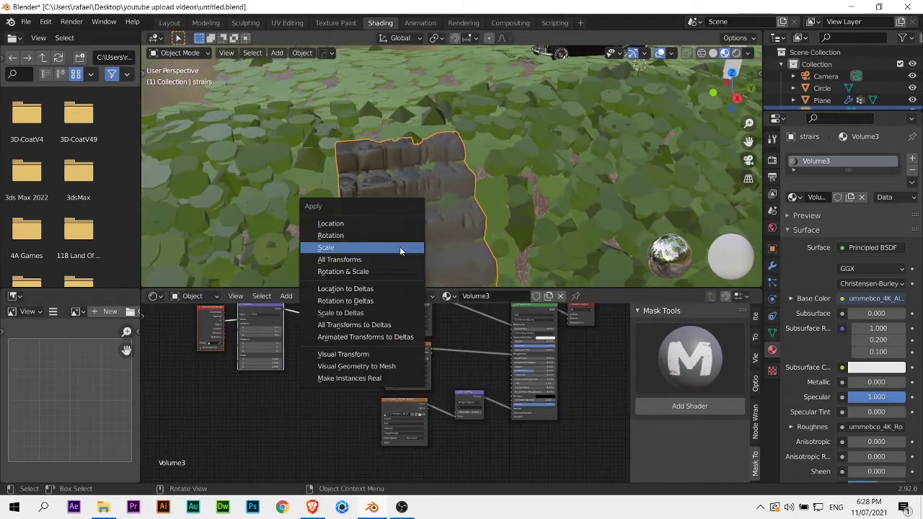
left_click(346, 248)
scroll(402, 261, "up", 5)
scroll(353, 385, "up", 2)
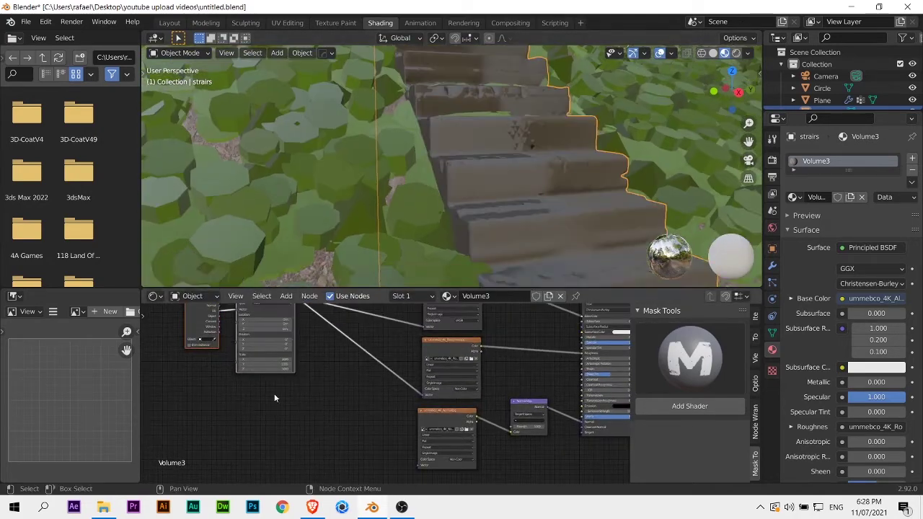
scroll(442, 389, "up", 3)
scroll(443, 392, "up", 2)
left_click(443, 392)
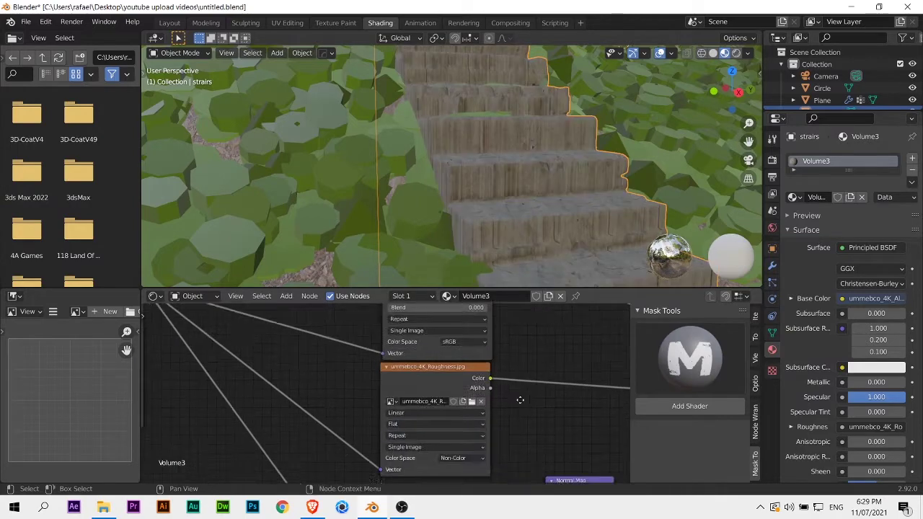
scroll(519, 401, "down", 3)
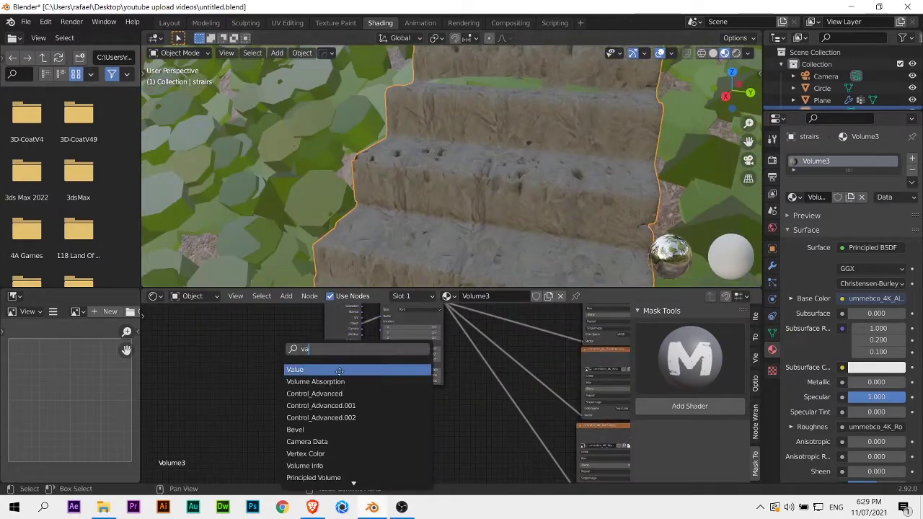
Feed a ColorRamp into Roughness with its white stop moved to 0.743
left_click(346, 367)
scroll(393, 264, "down", 5)
scroll(367, 402, "down", 2)
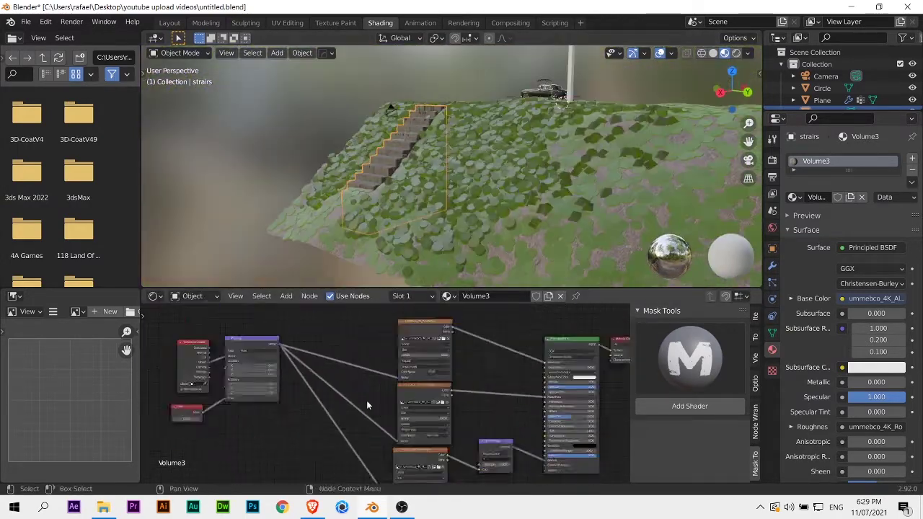
scroll(427, 243, "up", 5)
key("shift+a")
left_click(422, 370)
left_click(323, 409)
left_click_drag(437, 389, 412, 390)
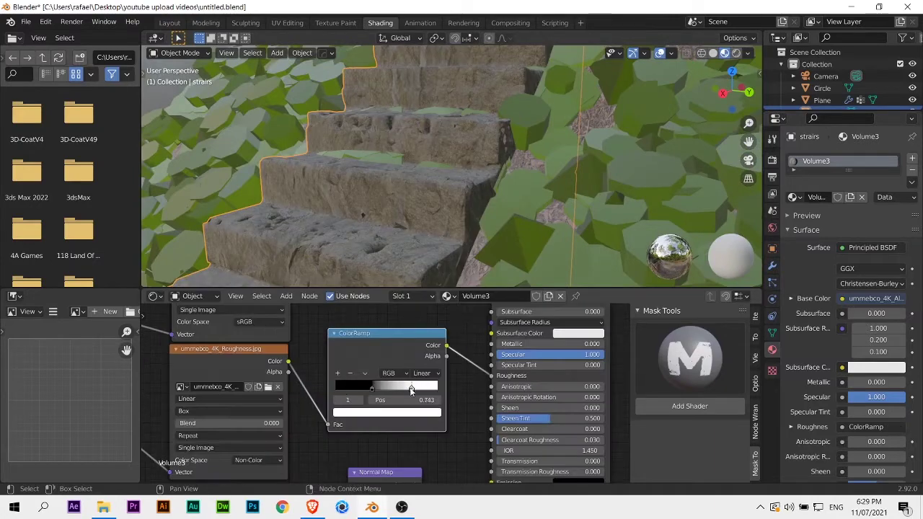
scroll(447, 173, "down", 5)
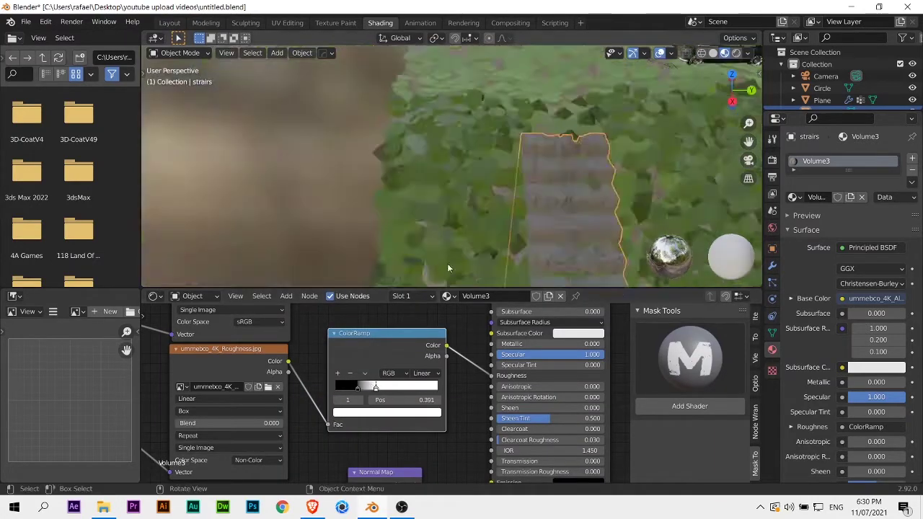
left_click(471, 144)
Add the wood roughness texture to the pole material and set the roughness and normal maps to Non-Color
key("alt+Tab")
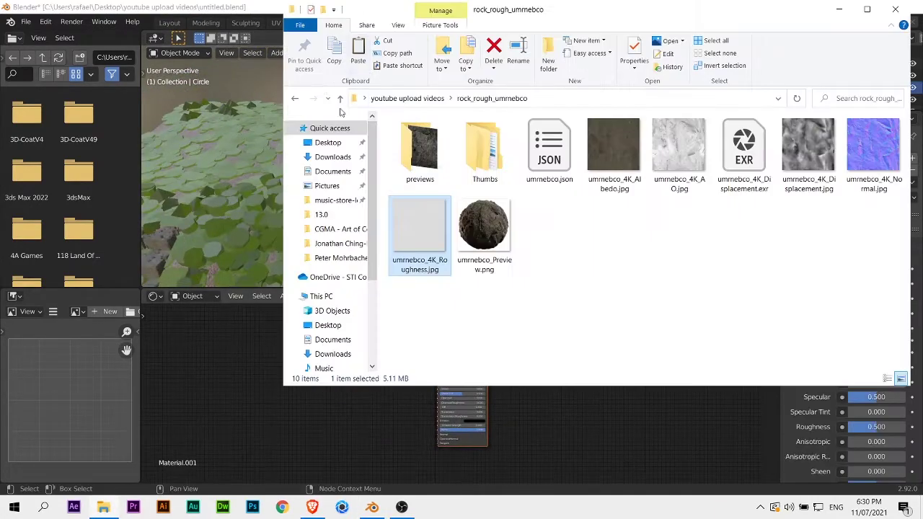
double_click(476, 157)
mouse_move(678, 152)
left_mouse_down()
mouse_move(325, 440)
mouse_move(344, 389)
mouse_move(468, 381)
left_mouse_up()
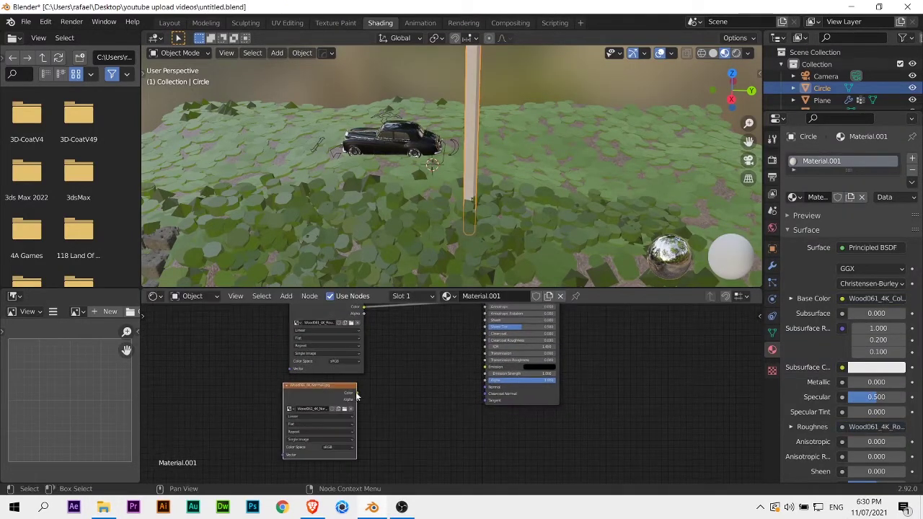
left_click(339, 360)
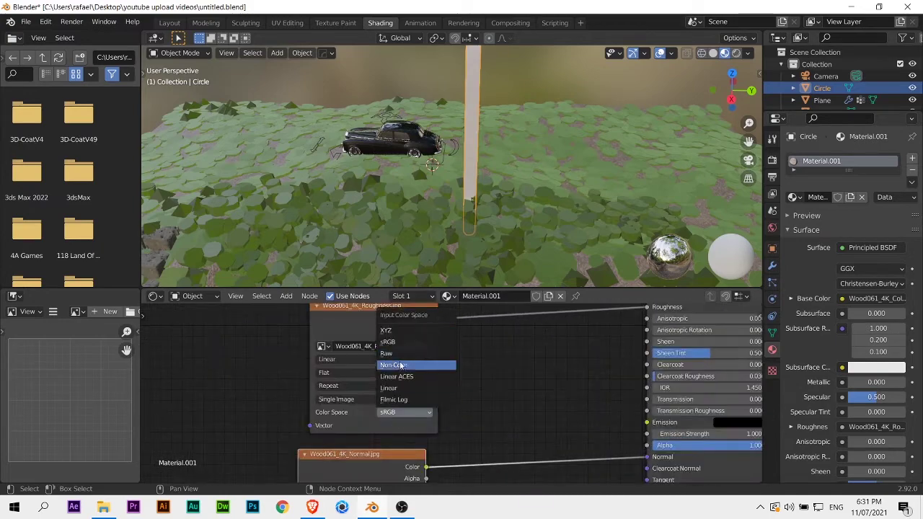
left_click(392, 363)
left_click(332, 448)
left_click(371, 414)
Rearrange the nodes for space and apply the pole's scale
scroll(509, 331, "down", 3)
left_click_drag(423, 385, 297, 342)
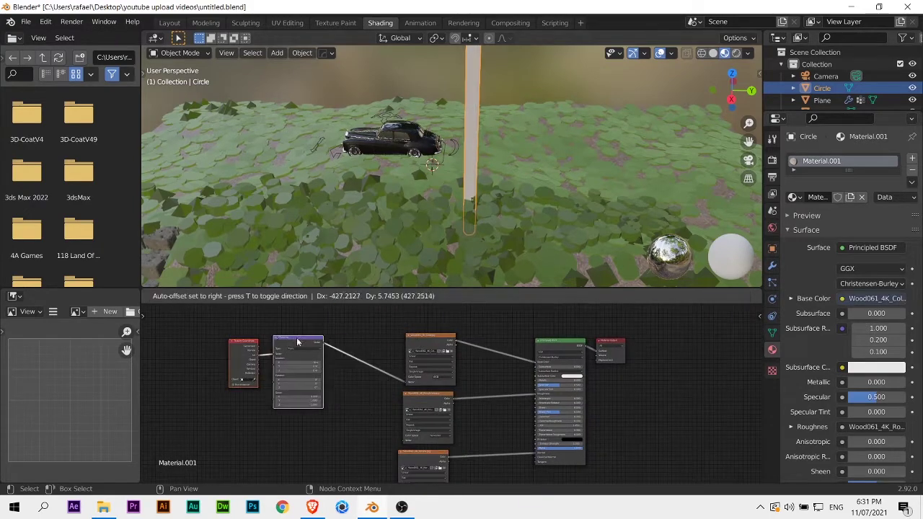
scroll(323, 330, "down", 1)
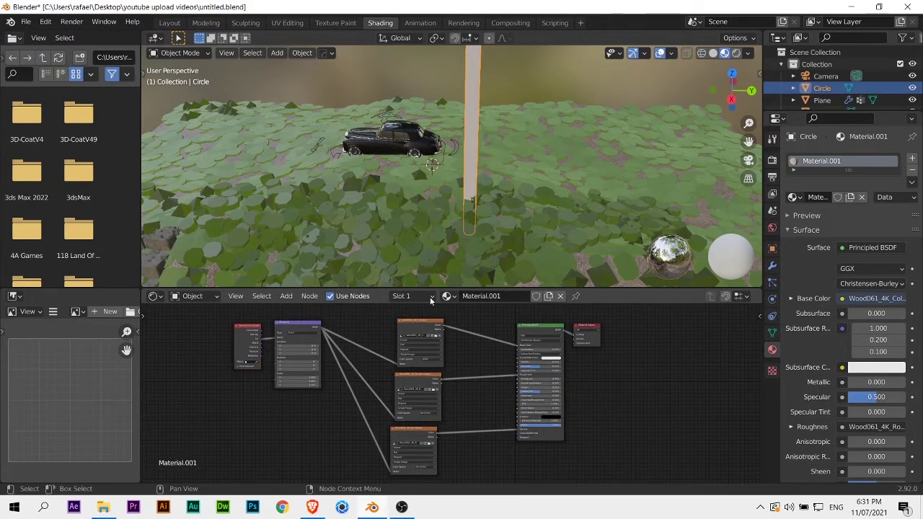
middle_click_drag(433, 260, 446, 200)
key("ctrl+a")
left_click(428, 216)
Switch the wood image textures' projection to Box
scroll(478, 433, "up", 4)
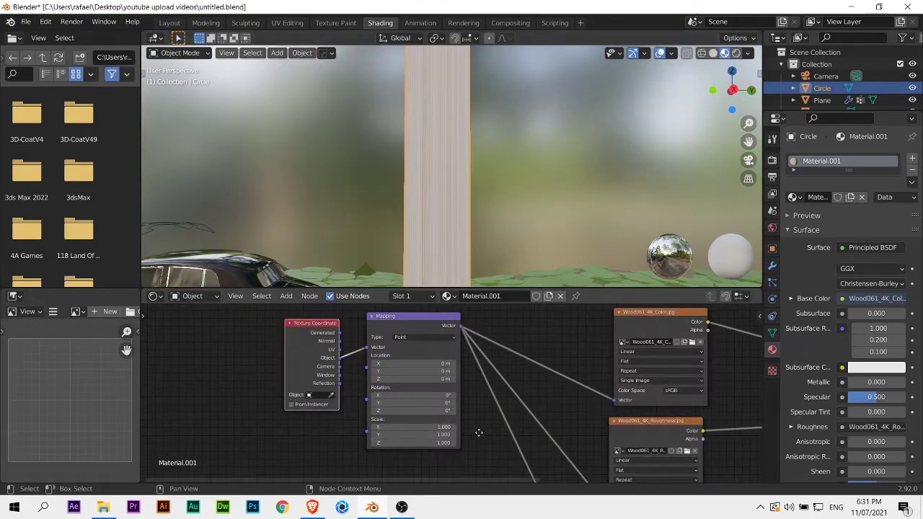
scroll(478, 432, "down", 2)
left_click(476, 339)
left_click(476, 354)
scroll(441, 435, "up", 2)
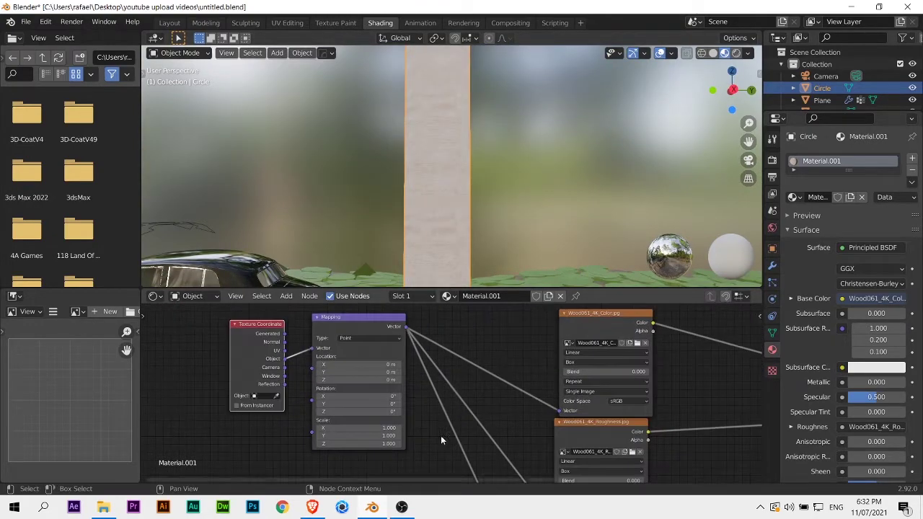
middle_click_drag(447, 216, 407, 197)
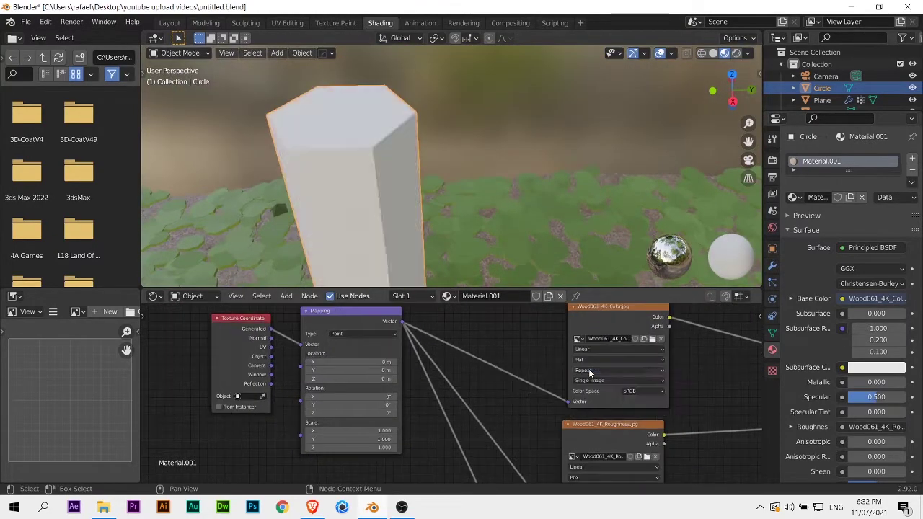
left_click(563, 433)
mouse_move(505, 433)
middle_mouse_down()
mouse_move(548, 404)
mouse_move(445, 424)
middle_mouse_up()
left_click(563, 423)
Unwrap the pillar's UVs with Cube Projection in edit mode
key("Tab")
key("u")
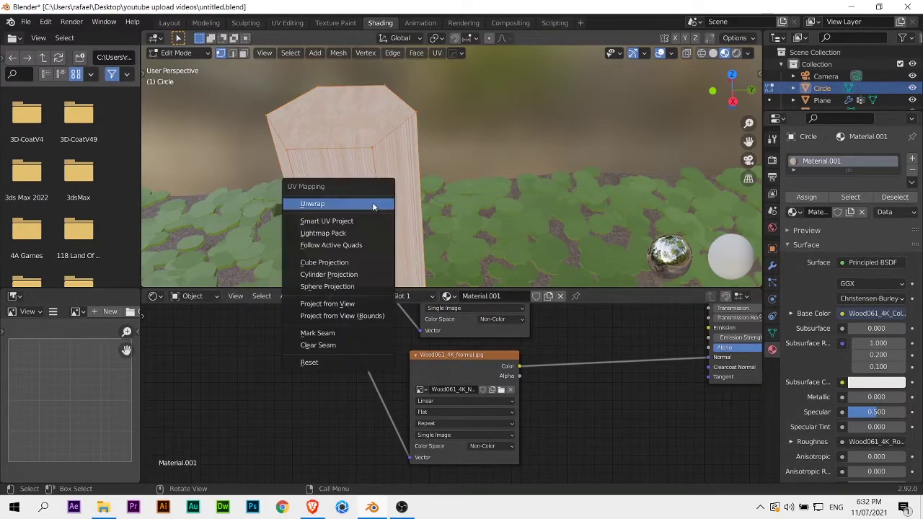
left_click(332, 275)
key("Tab")
Add a 0.5 Value node and link it into the Mapping node's Scale
middle_click_drag(216, 374, 374, 374)
middle_click_drag(404, 188, 453, 155)
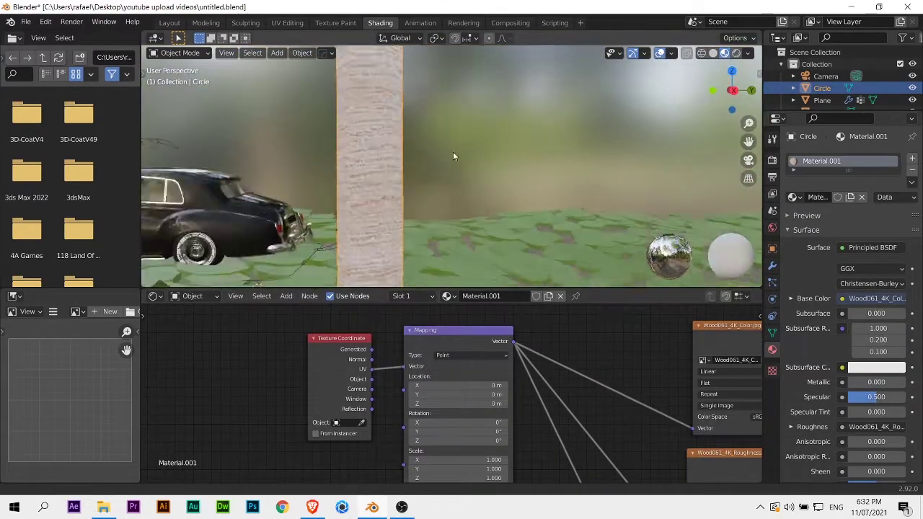
middle_click_drag(321, 476, 289, 415)
key("shift+a")
left_click(346, 447)
left_click(301, 376)
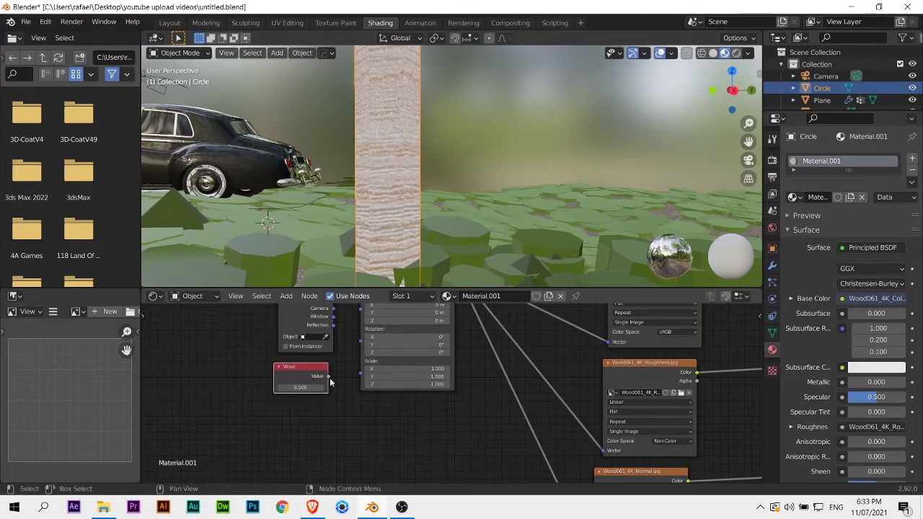
left_click_drag(328, 376, 360, 362)
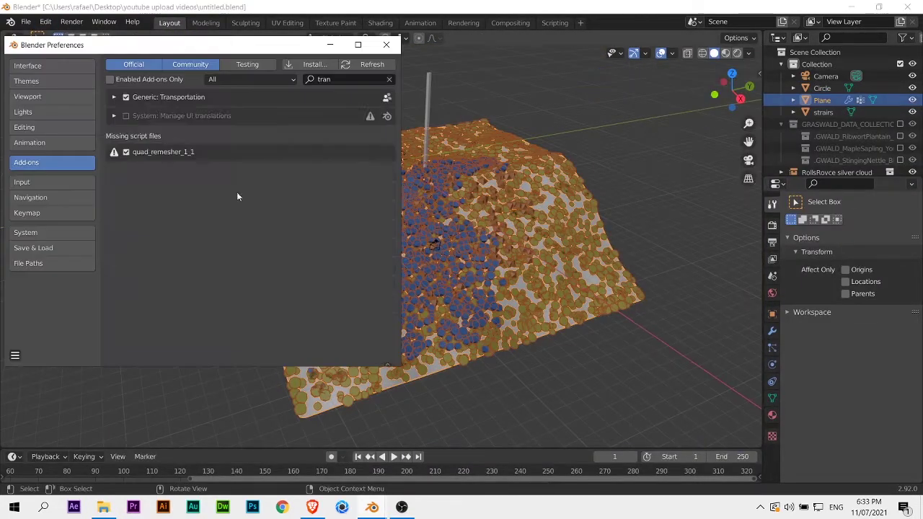
Spawn a green Chestnut tree from botaniq's deciduous category
left_click(756, 432)
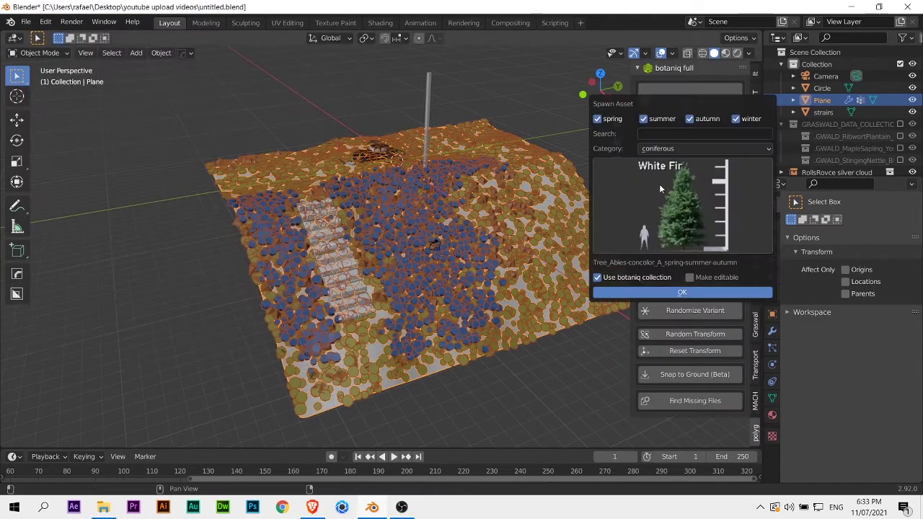
left_click(692, 148)
left_click(692, 160)
left_click(682, 205)
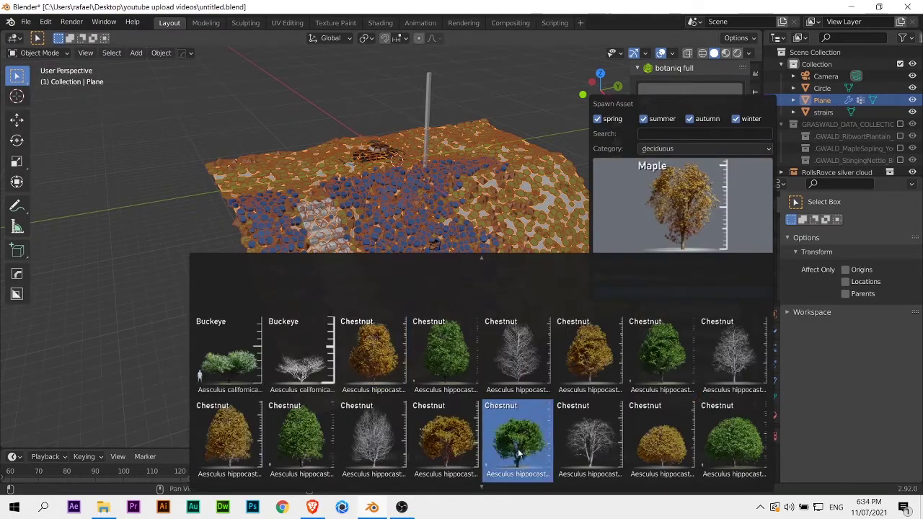
left_click(519, 404)
View the scene through the camera in rendered shading with the sidebar hidden
key("KP_3")
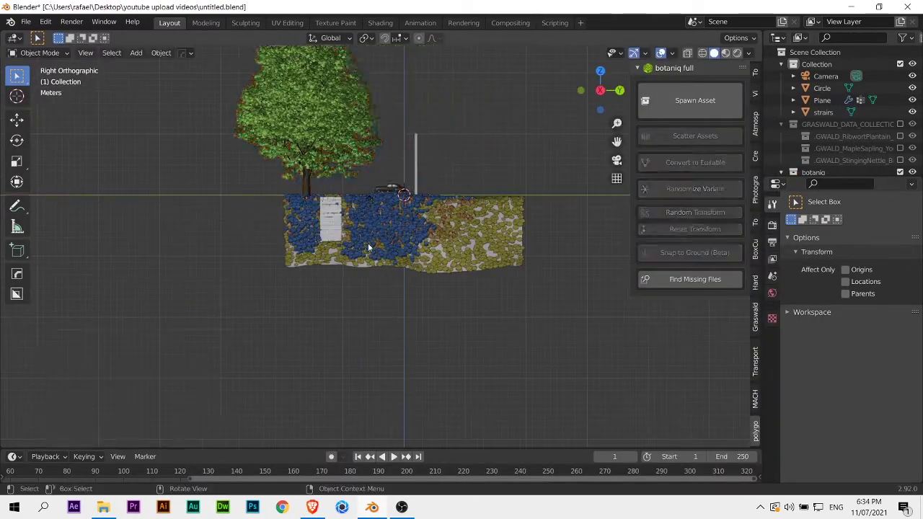
key("KP_0")
key("n")
key("z")
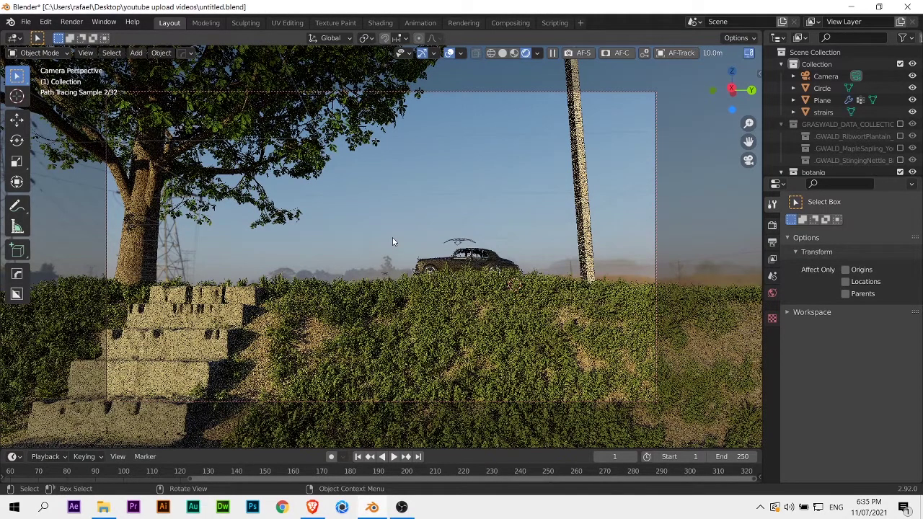
Return to solid shading and delete the Circle pillar
key("z")
key("x")
left_click(570, 237)
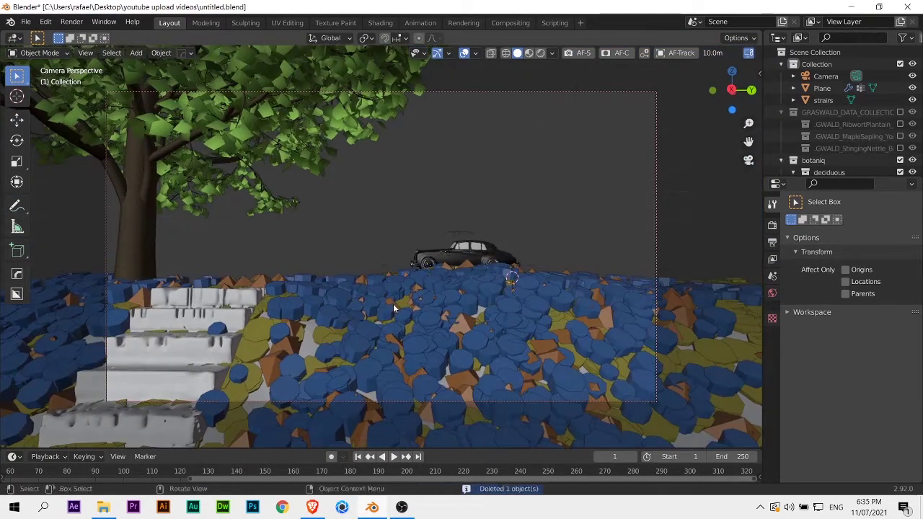
middle_click_drag(411, 298, 420, 322, "shift")
Set render samples to 500 and render the final image
key("ctrl+Tab")
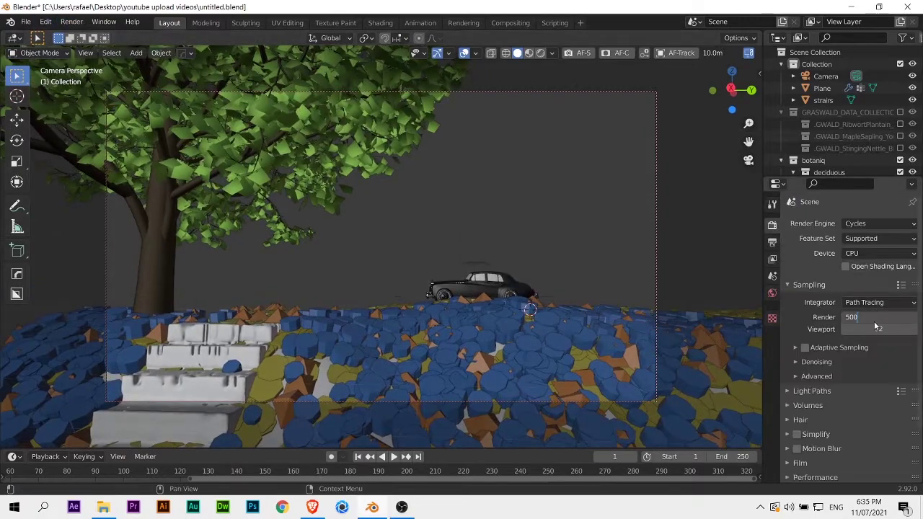
left_click(800, 463)
left_click(72, 22)
left_click(86, 35)
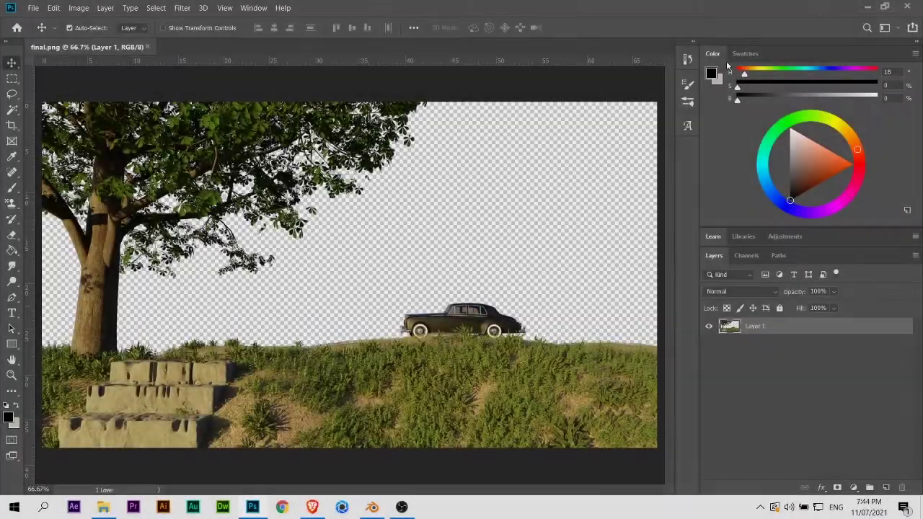
Place the pexels sky photo from the Desktop and scale it to fill the frame
left_click(103, 507)
left_click(327, 257)
double_click(412, 238)
left_click(454, 202)
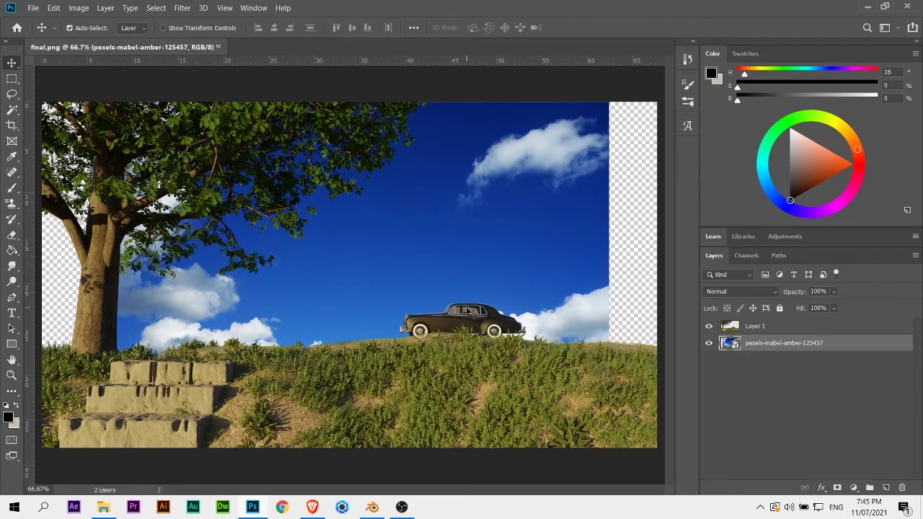
left_click_drag(609, 453, 657, 448)
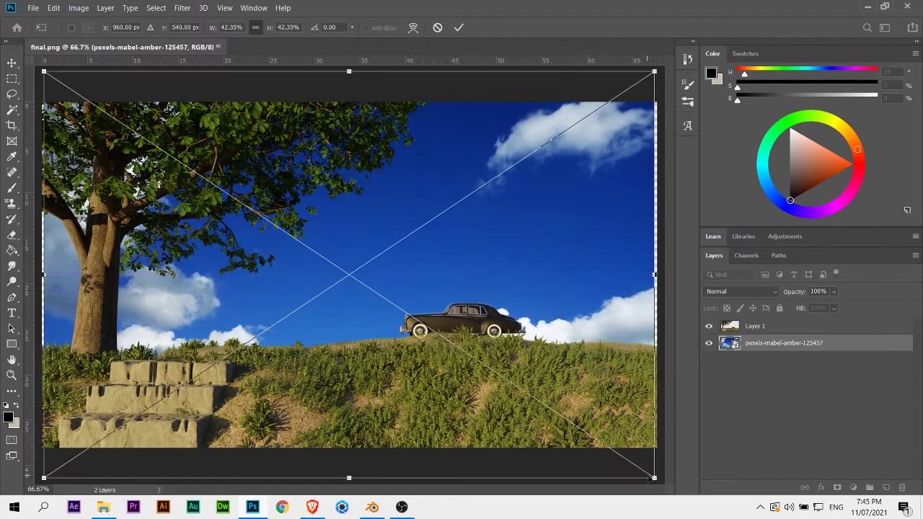
left_click_drag(415, 267, 401, 230)
key("Return")
Add a Color Balance adjustment, tweaking cyan-red and yellow-blue midtones
left_click(854, 487)
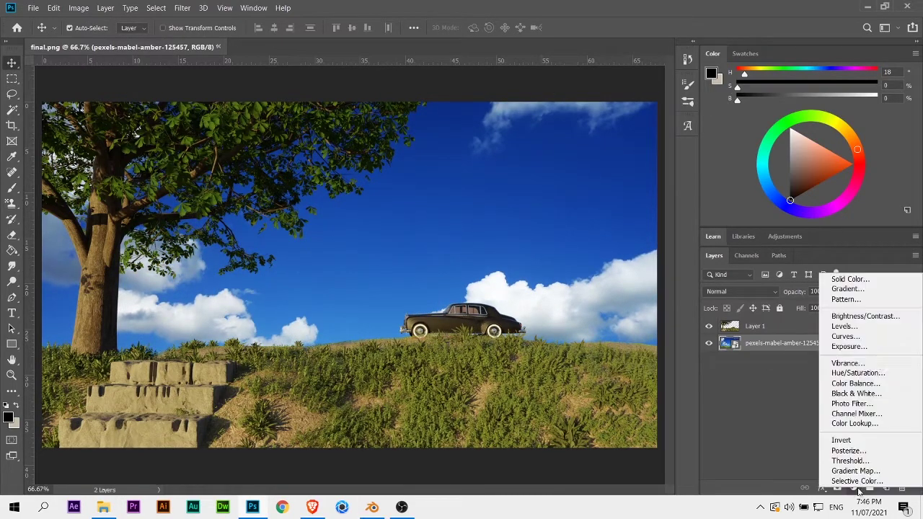
left_click(844, 383)
left_click_drag(735, 204, 728, 205)
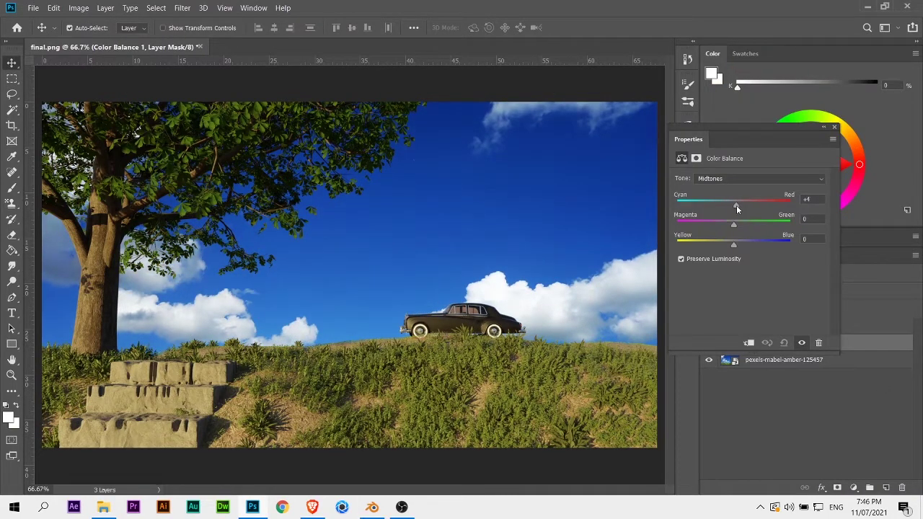
left_click_drag(733, 244, 736, 246)
left_click(758, 179)
left_click(714, 186)
left_click(371, 310)
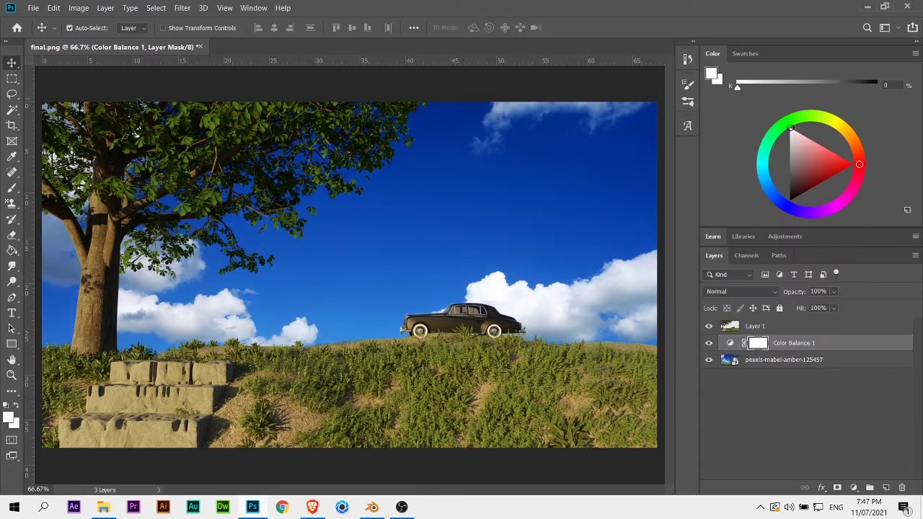
Add a Levels adjustment layer above the sky photo layer
left_click(79, 7)
left_click(245, 58)
key("Escape")
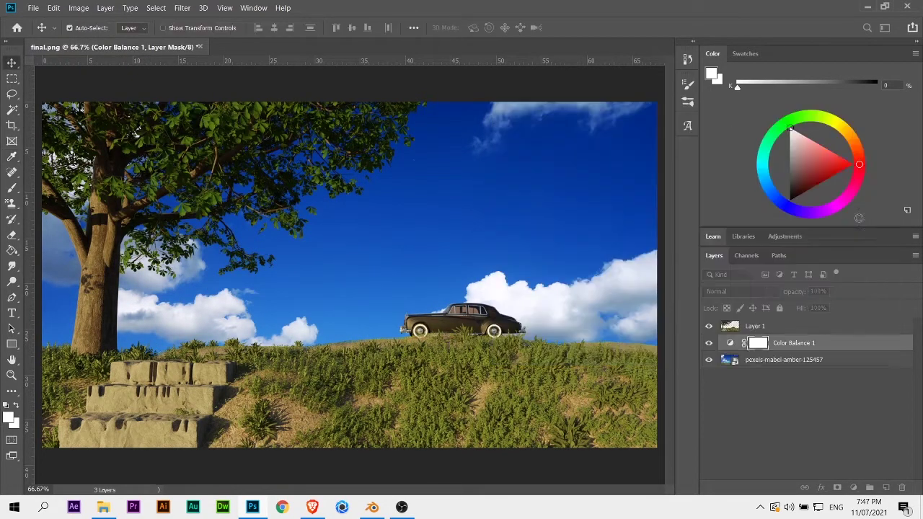
left_click(783, 359)
left_click(854, 487)
left_click(844, 324)
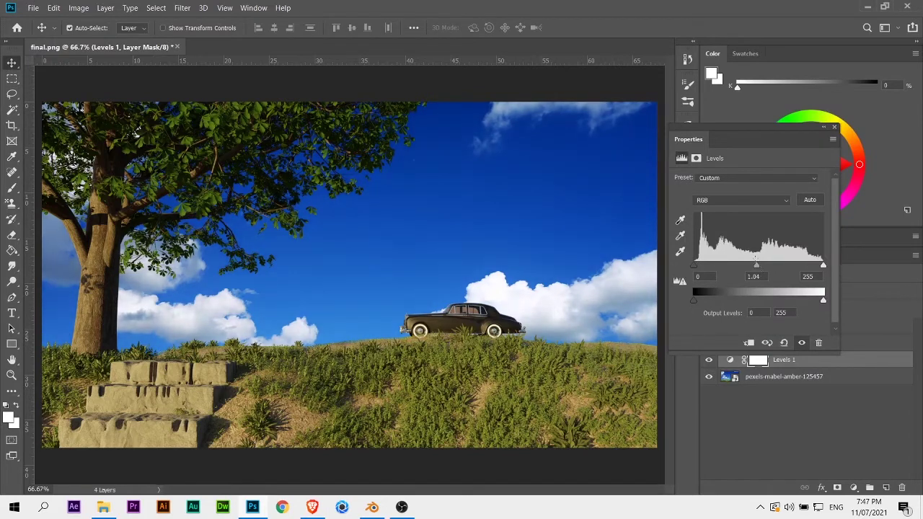
left_click(553, 405)
Choose a pointed bristle brush and select the sky photo layer
key("b")
left_click(74, 27)
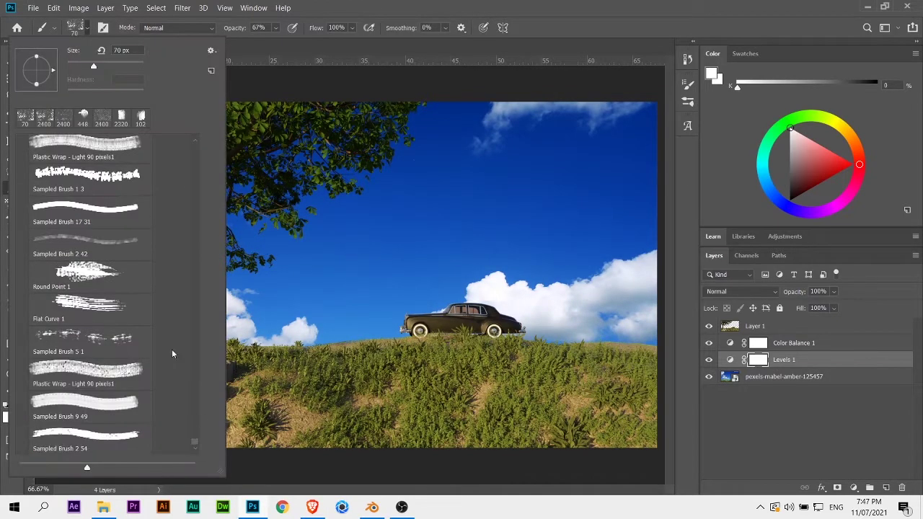
scroll(172, 349, "up", 5)
scroll(198, 140, "up", 3)
double_click(86, 194)
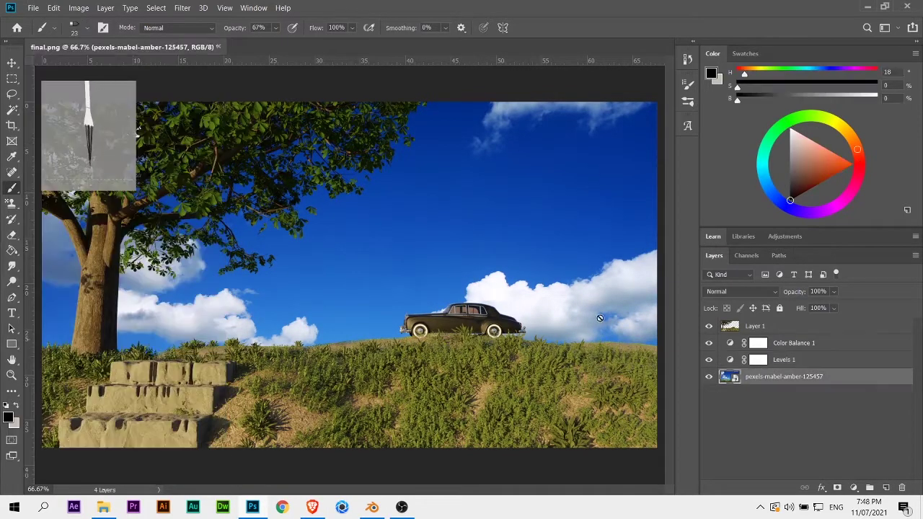
left_click(783, 377)
Set up the Smudge tool with a 90 px brush
left_click(11, 266)
left_click(74, 28)
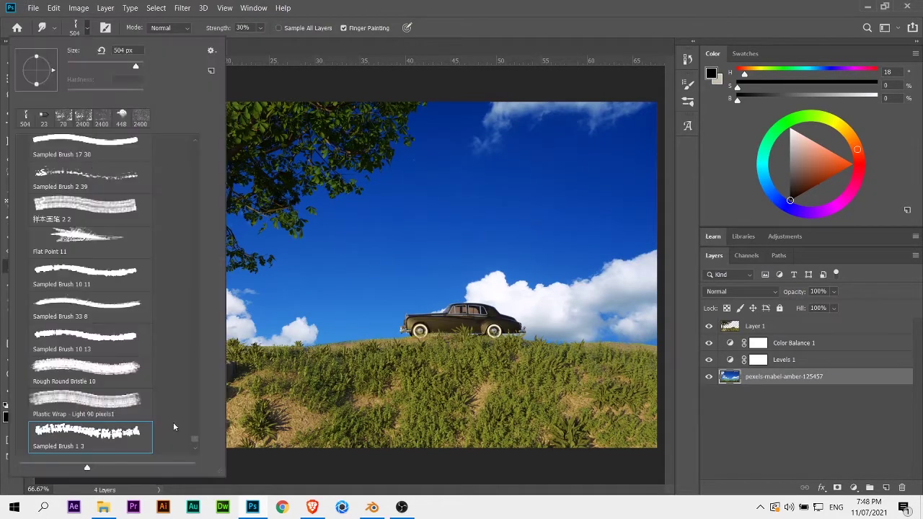
scroll(115, 289, "up", 5)
double_click(123, 178)
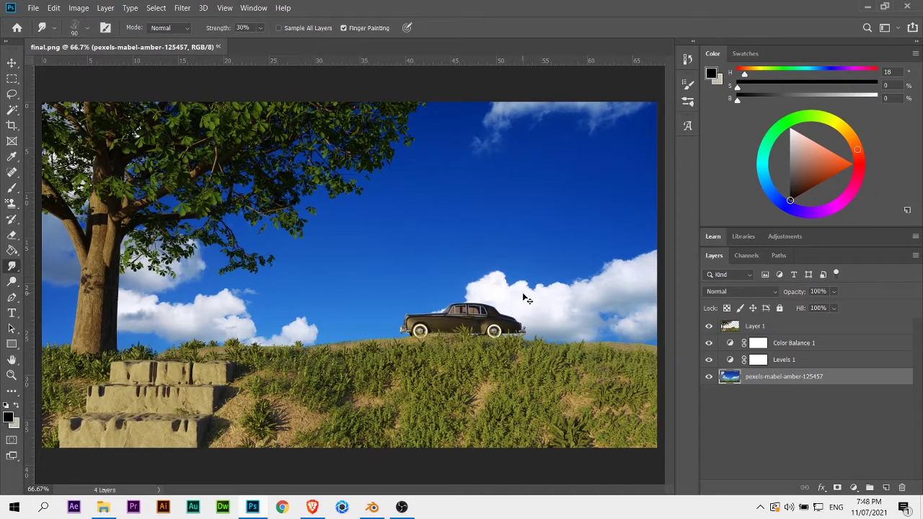
Paint near-white strokes along the right cloud's top with a larger bristle brush
key("b")
left_click(8, 417)
left_click(483, 154)
left_click(754, 138)
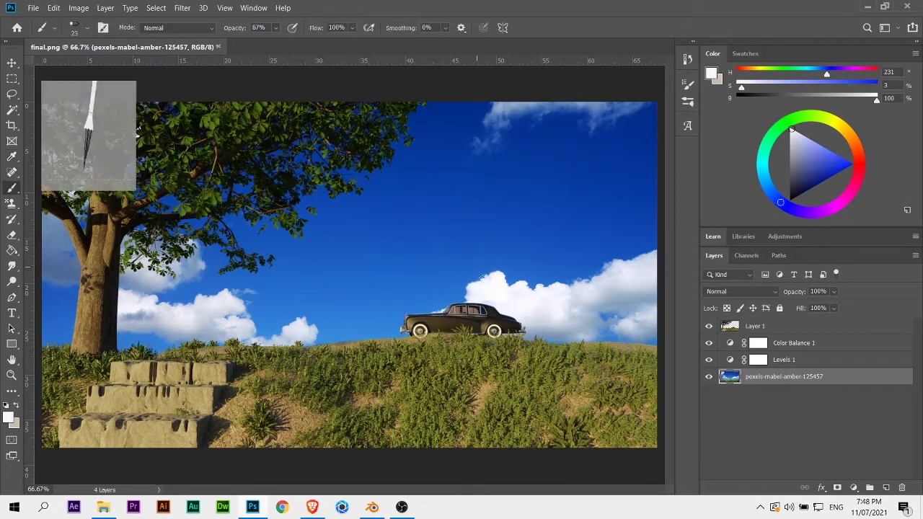
left_click(85, 27)
left_click_drag(432, 309, 618, 256)
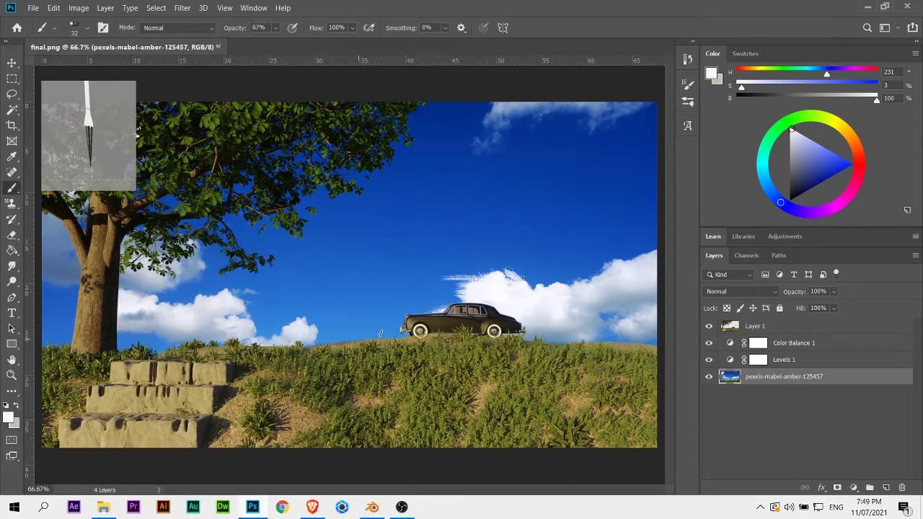
Sample cloud and sky colours, then take the stairs' stone tan and activate Layer 1
left_click(311, 336, "alt")
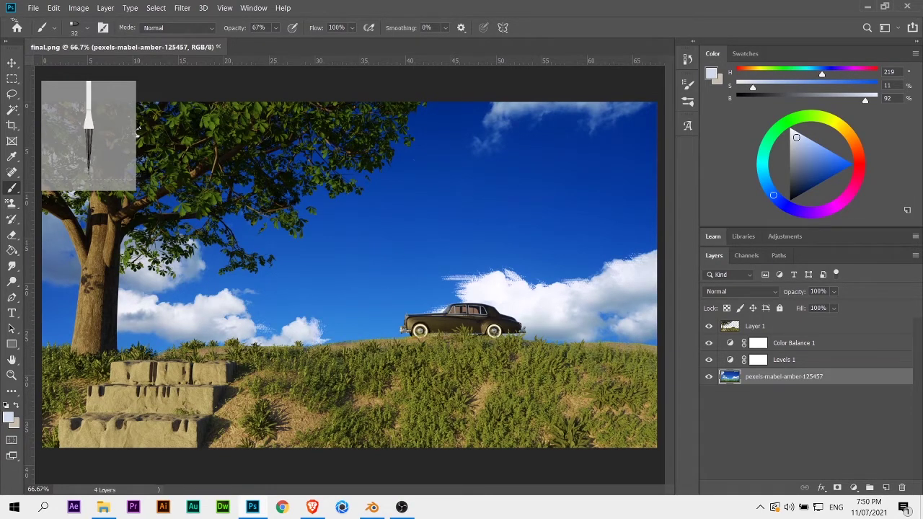
key("alt")
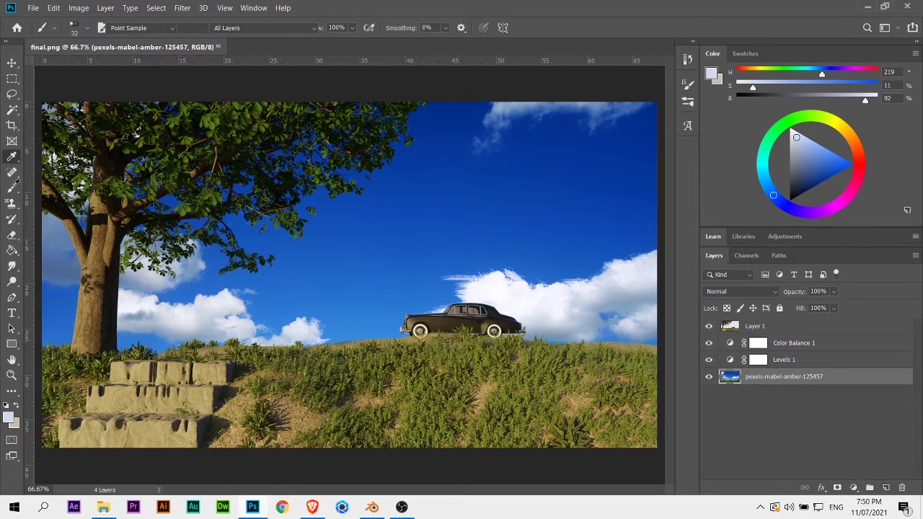
left_click(254, 304, "alt")
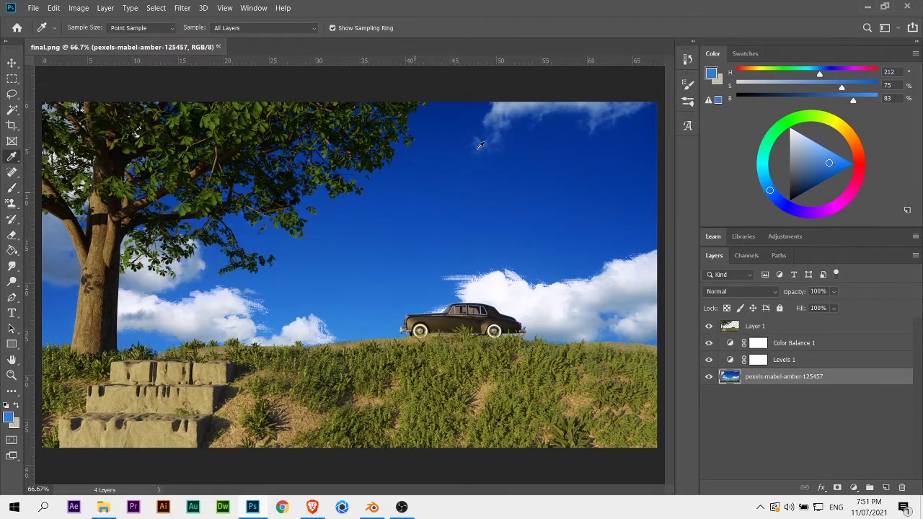
left_click(497, 123, "alt")
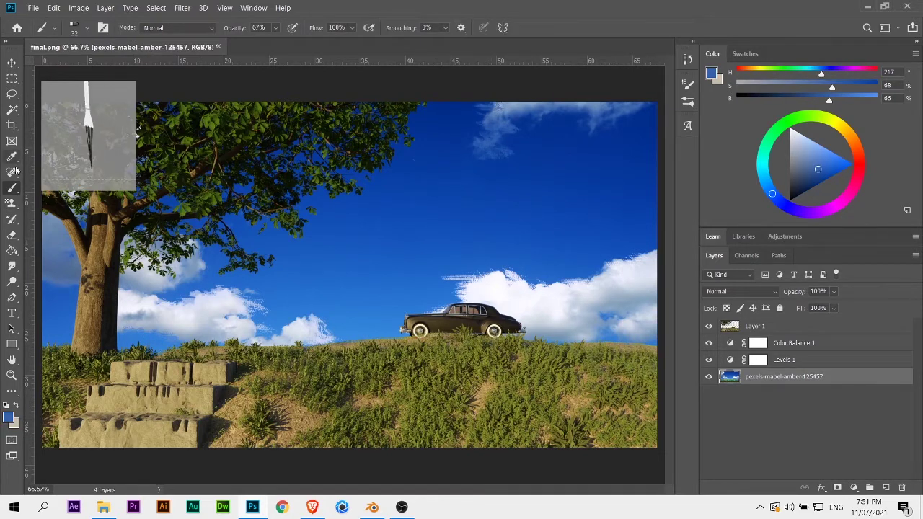
left_click(63, 274, "alt")
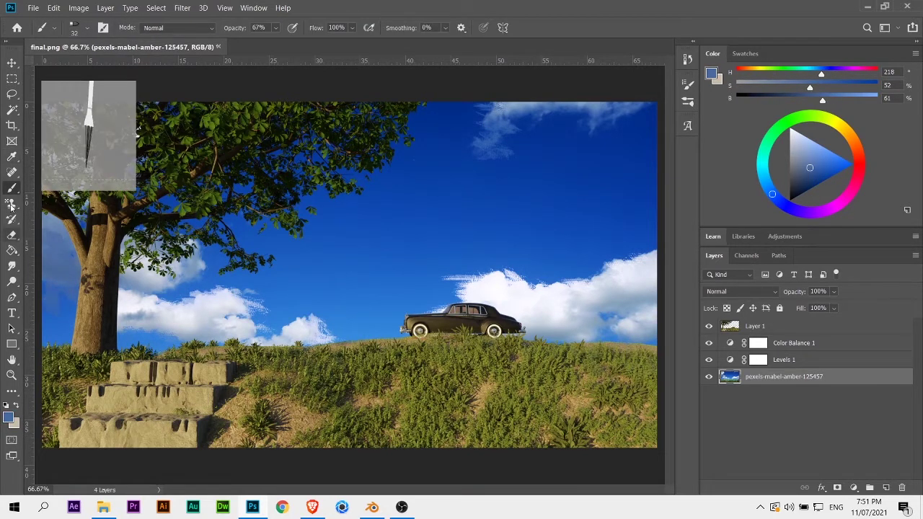
left_click(194, 424, "alt")
key("alt+period")
left_click(196, 427, "alt")
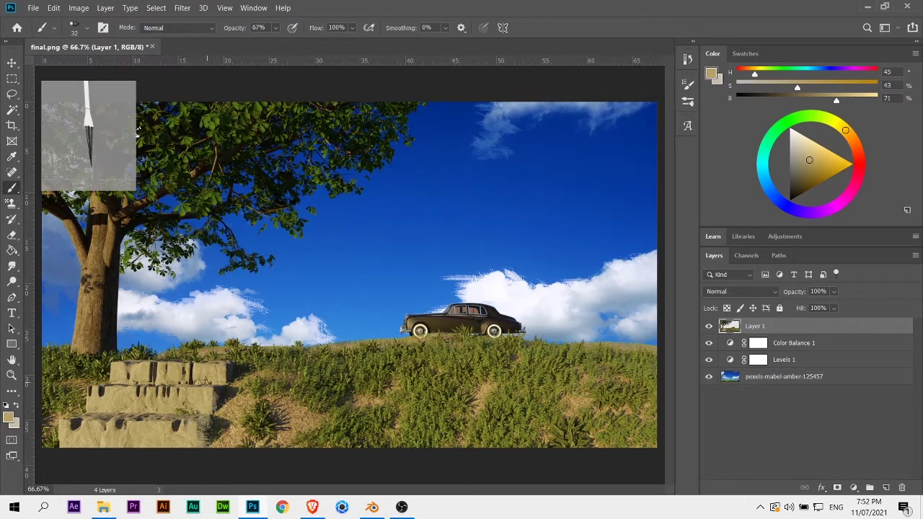
Sample stair and foliage tones and paint dark leaf strokes at the foliage edge
left_click(215, 370, "alt")
left_click(94, 273, "alt")
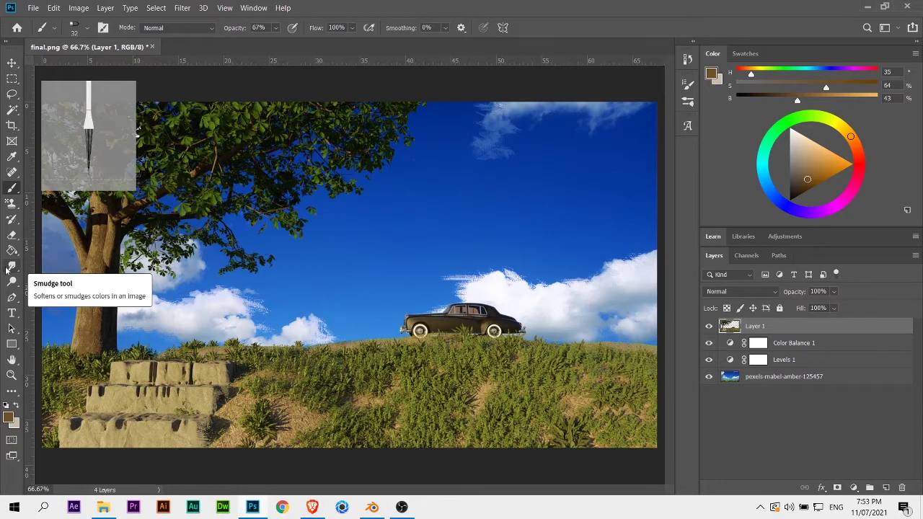
left_click(73, 322, "alt")
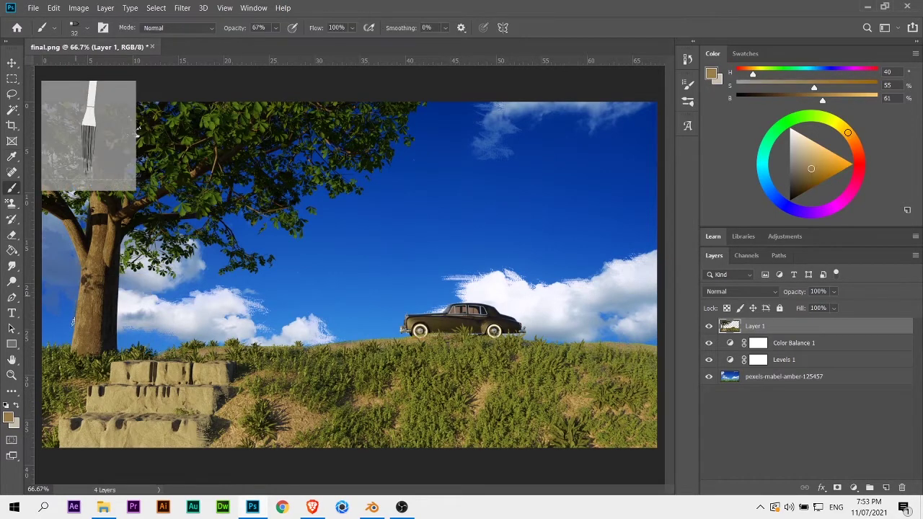
left_click(296, 225, "alt")
left_click(238, 249, "alt")
left_click_drag(272, 249, 252, 264)
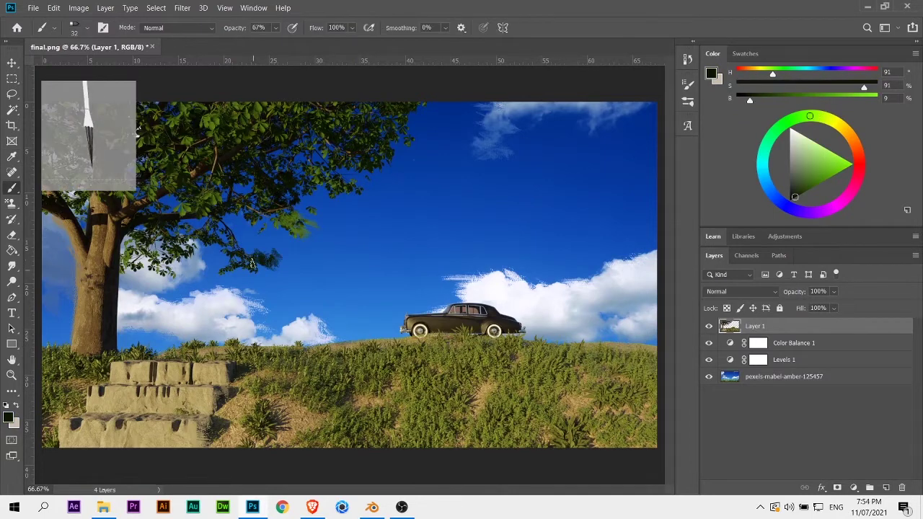
With a 44 px brush, paint extra leaves along the treetop in sampled greens
left_click(75, 27)
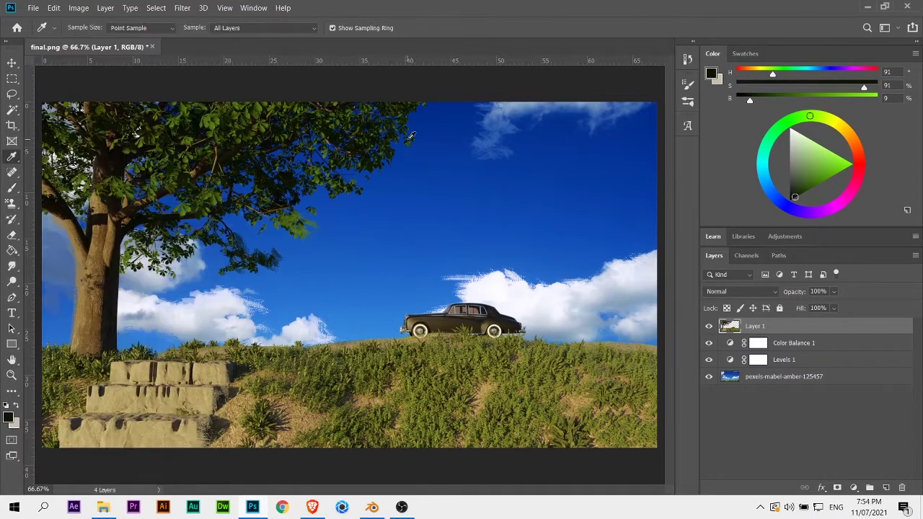
left_click(406, 142, "alt")
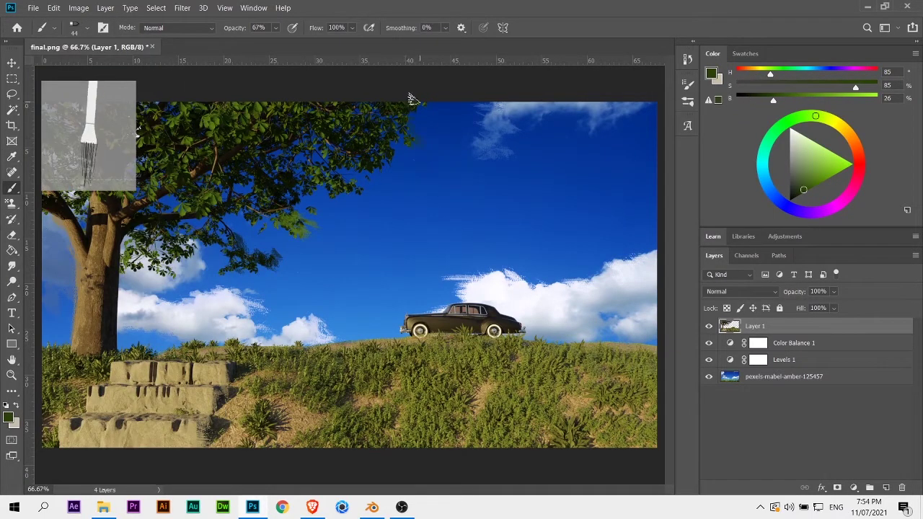
left_click(238, 130, "alt")
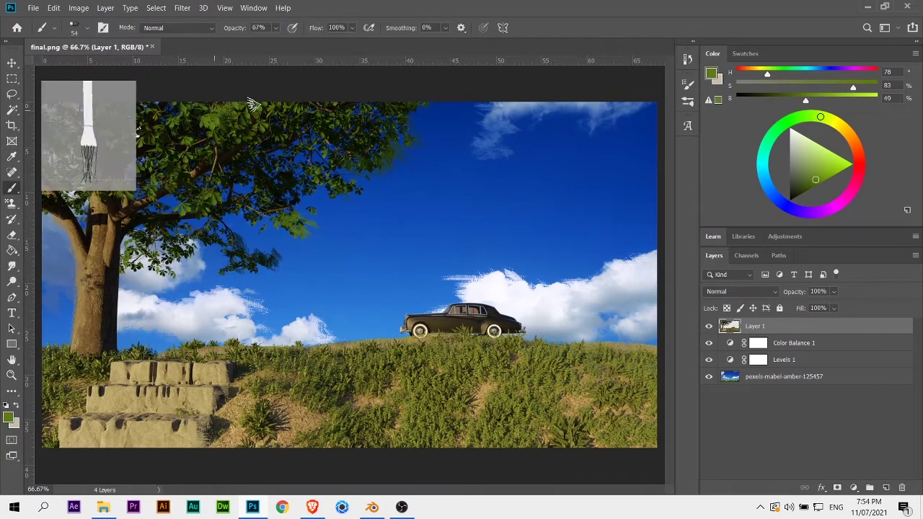
left_click_drag(195, 105, 281, 137)
left_click_drag(303, 108, 184, 107)
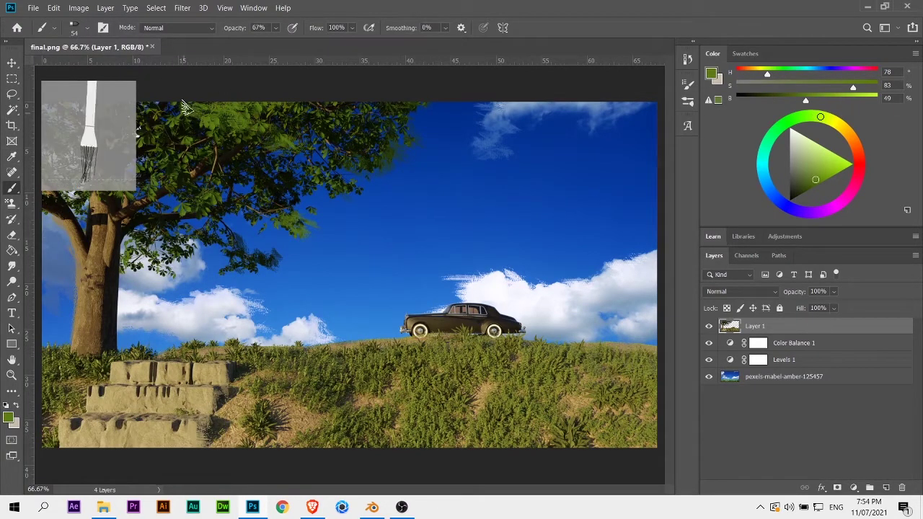
left_click(209, 136, "alt")
Paint beige over the lower-left stones and a dark stroke along the trunk's edge
left_click(136, 372, "alt")
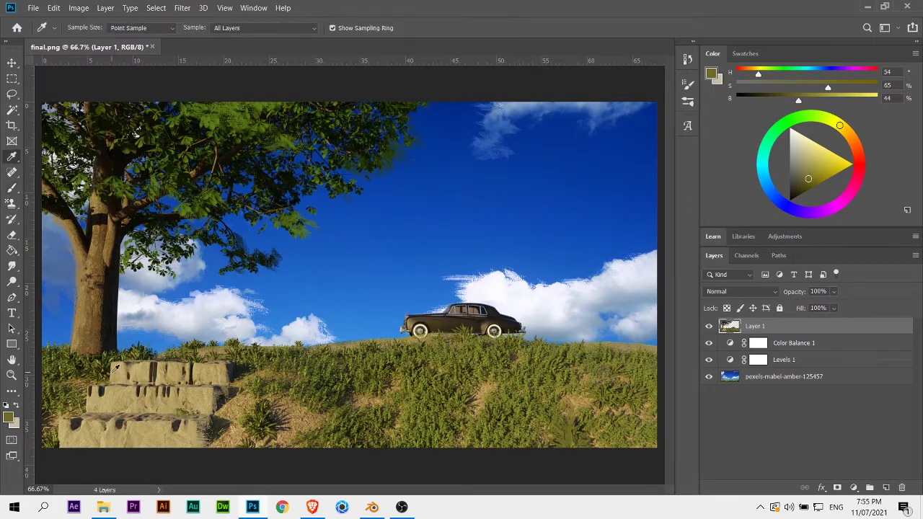
left_click_drag(110, 359, 86, 418)
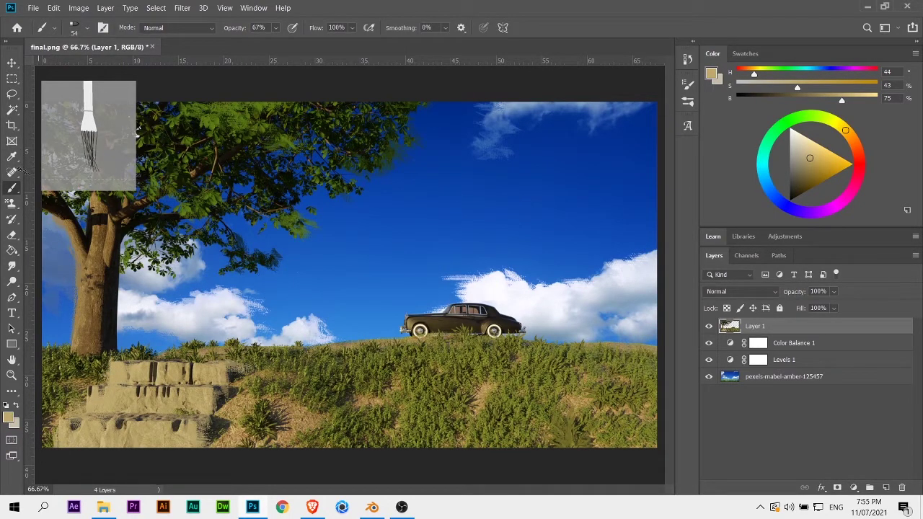
left_click(116, 346, "alt")
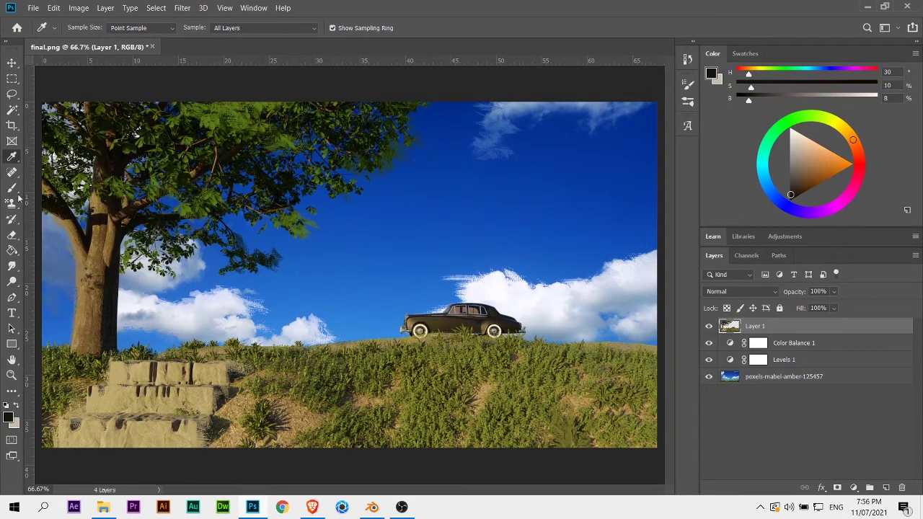
left_click_drag(120, 360, 103, 296)
mouse_move(99, 364)
left_mouse_down()
mouse_move(108, 246)
mouse_move(115, 281)
left_mouse_up()
key("ctrl+z")
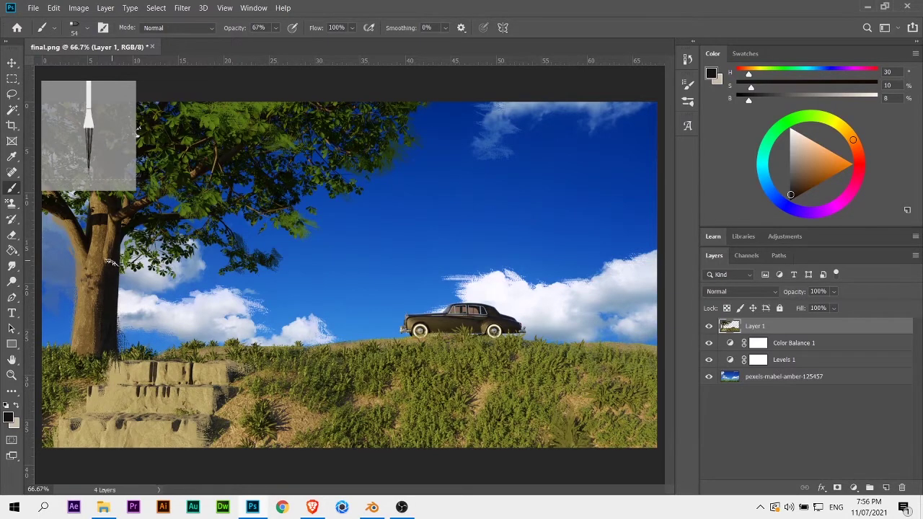
Brighten the right cloud's edge with its sampled near-white
left_click(609, 260, "alt")
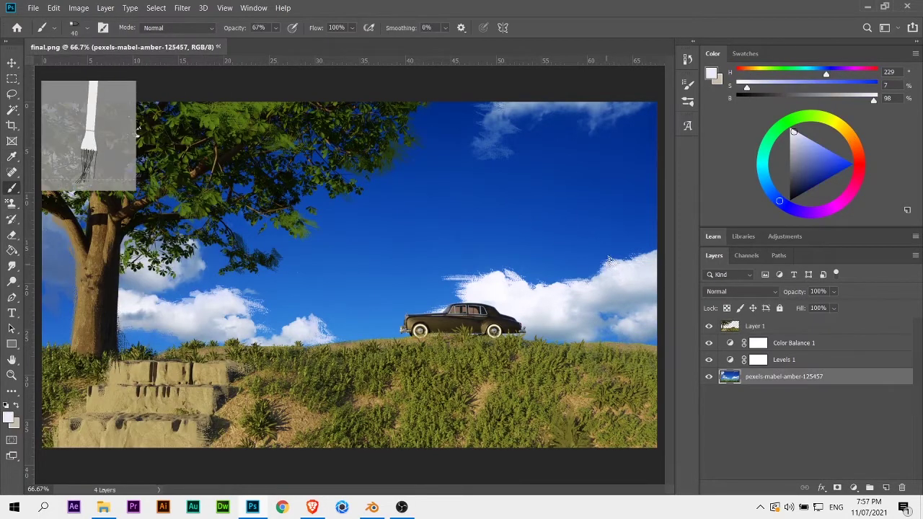
left_click_drag(610, 259, 584, 280)
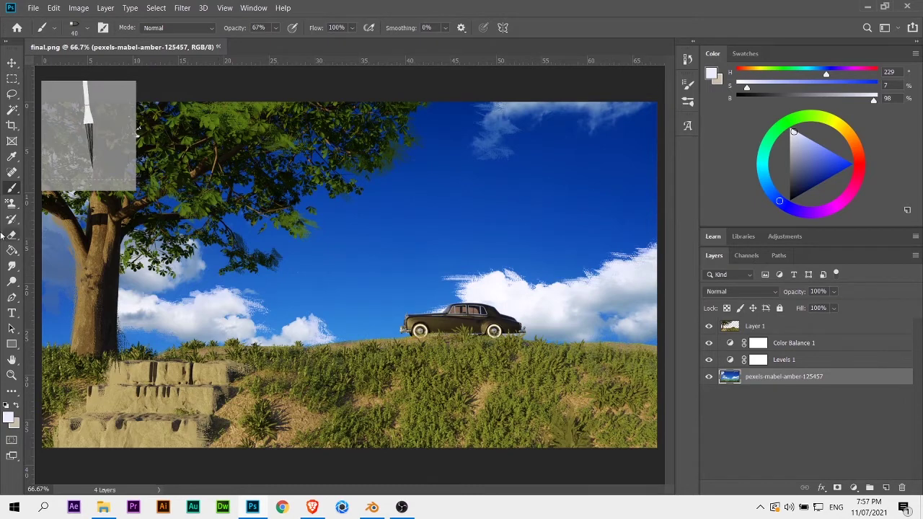
left_click(602, 327, "alt")
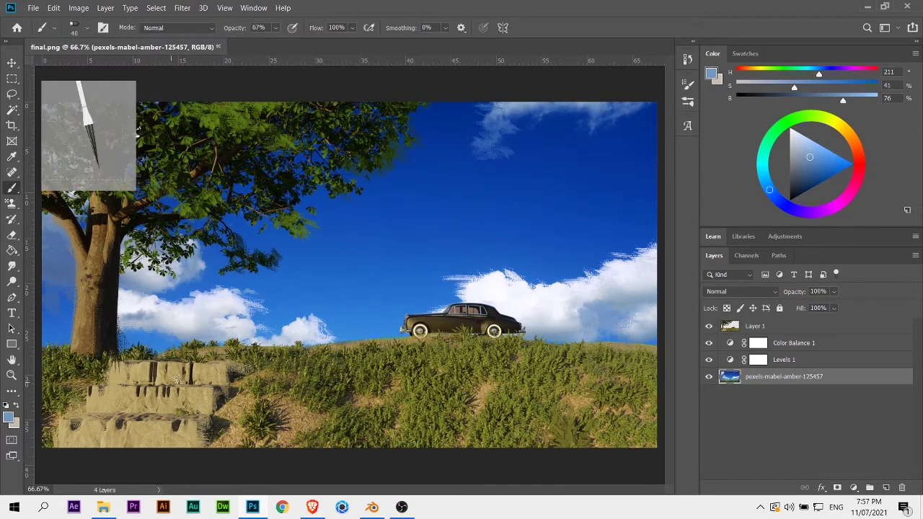
key("v")
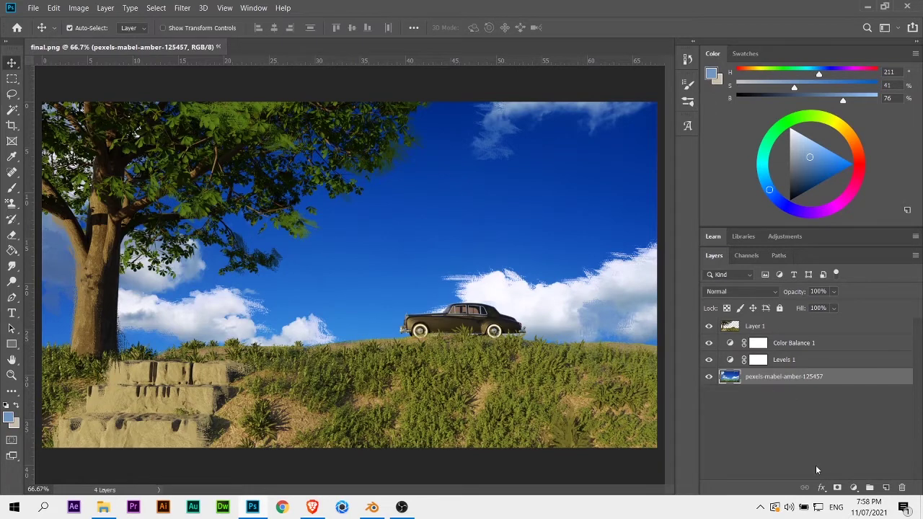
Add a Curves adjustment above Layer 1 with an S-curve lifting highlights and deepening shadows
left_click(756, 326)
left_click(854, 488)
left_click(858, 238)
left_click(793, 237)
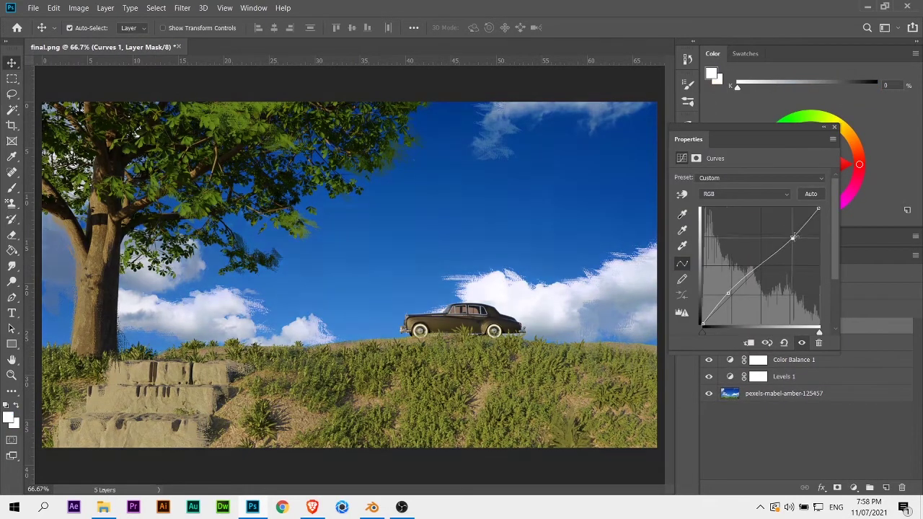
left_click_drag(725, 289, 732, 298)
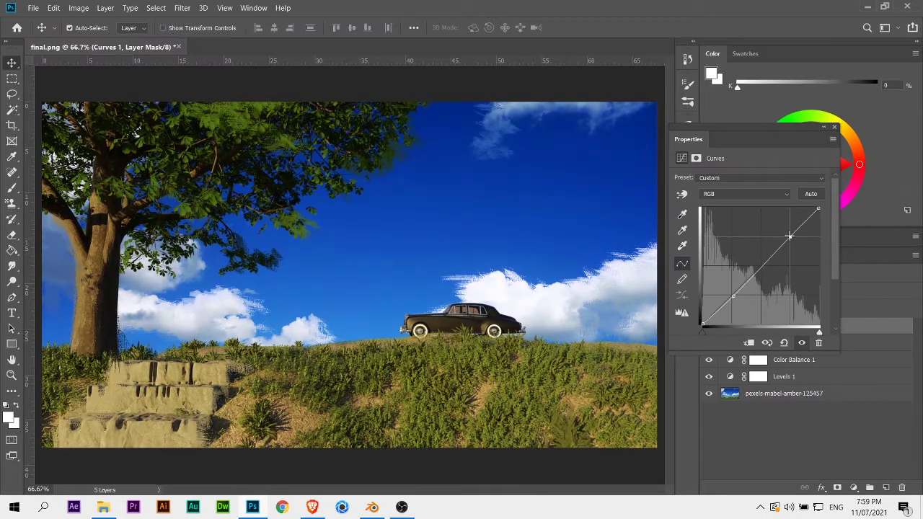
Add a Levels adjustment, pulling the white and black input sliders inward
left_click(854, 488)
left_click(729, 277)
left_click_drag(823, 266, 809, 267)
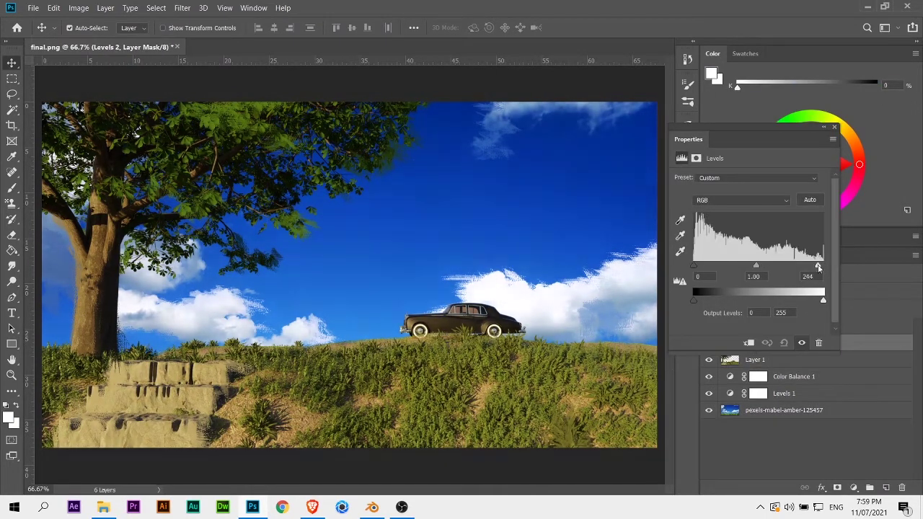
left_click_drag(694, 266, 700, 271)
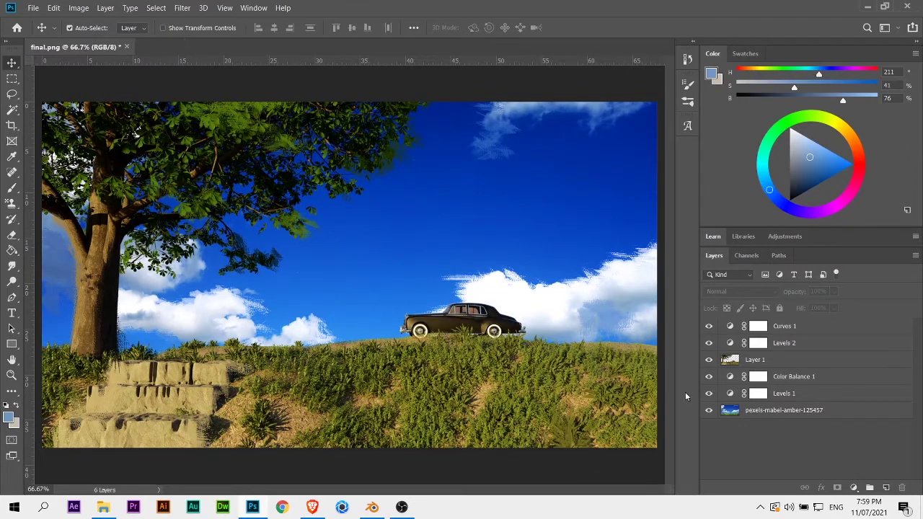
left_click(764, 410)
Pick the large 261 px brush and set the painting colour to white, discarding a trial light-blue patch
key("b")
left_click(74, 28)
scroll(148, 341, "down", 3)
scroll(148, 341, "down", 3)
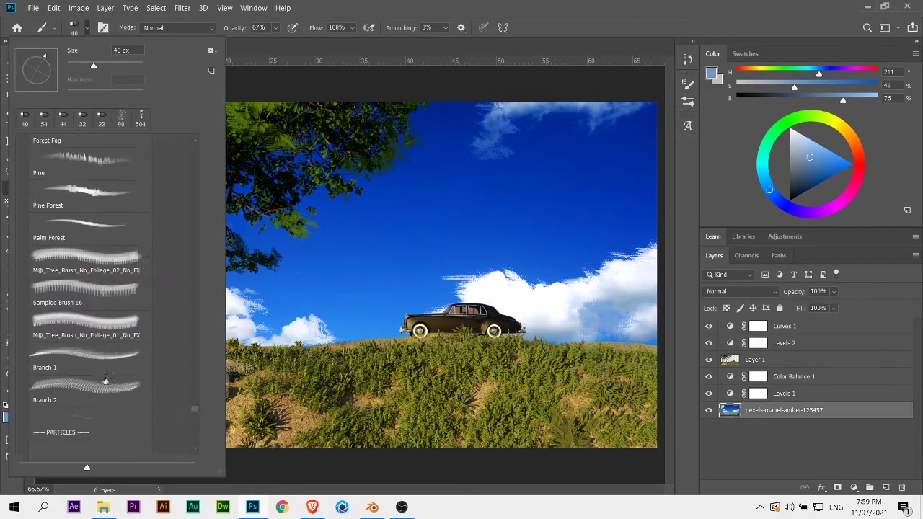
scroll(148, 341, "down", 3)
double_click(87, 339)
left_click(336, 321, "alt")
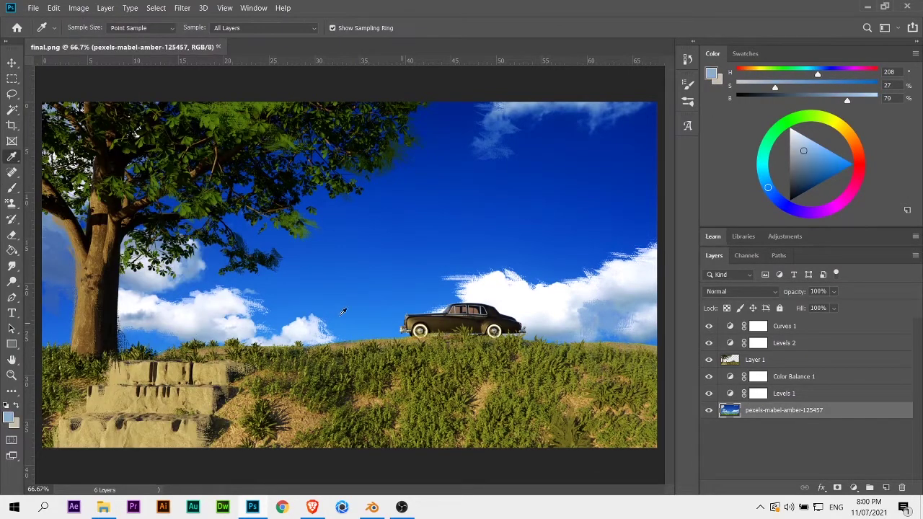
left_click(375, 308)
key("ctrl+z")
left_click(712, 73)
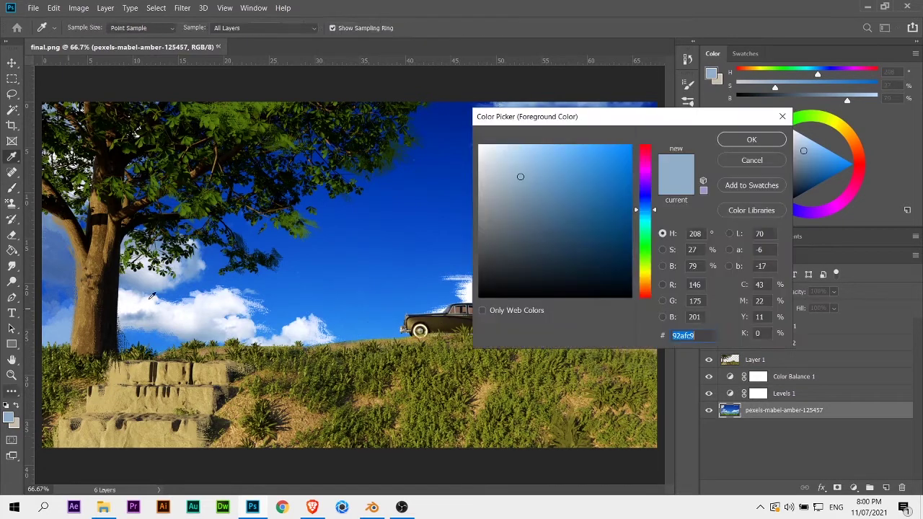
left_click(480, 141)
left_click(750, 125)
Add a new layer above Layer 1, paint white haze over grass, trunk and rocks, and set Lighten blending
key("ctrl+shift+alt+n")
left_click_drag(779, 428, 764, 368)
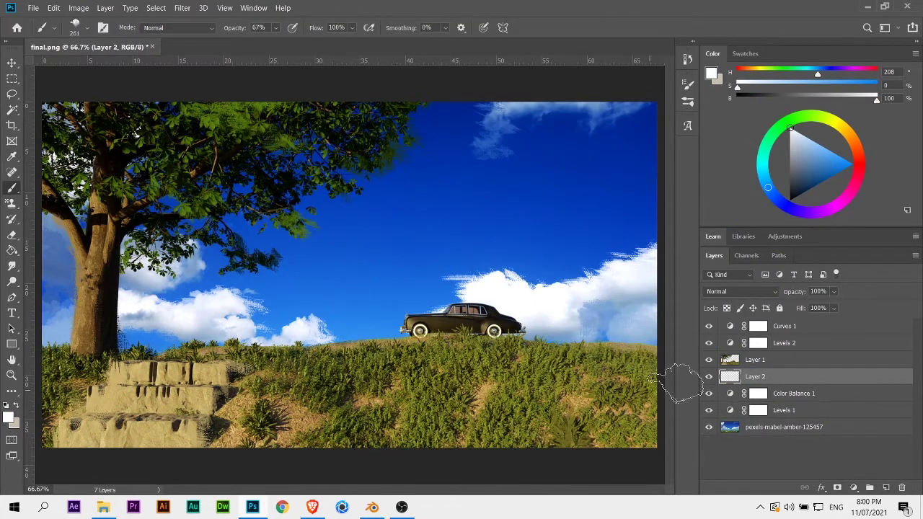
mouse_move(678, 370)
left_mouse_down()
mouse_move(620, 411)
mouse_move(678, 369)
left_mouse_up()
mouse_move(72, 346)
left_mouse_down()
mouse_move(87, 440)
mouse_move(303, 411)
left_mouse_up()
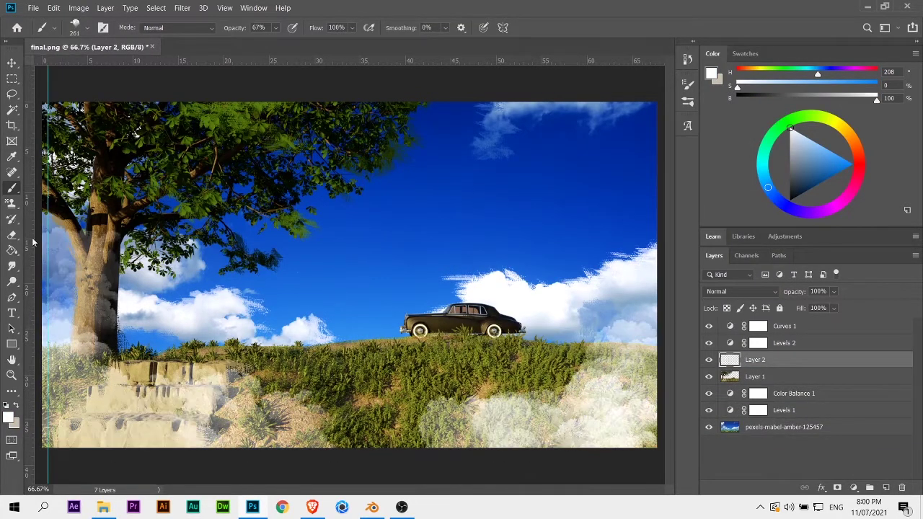
left_click(741, 292)
left_click(721, 292)
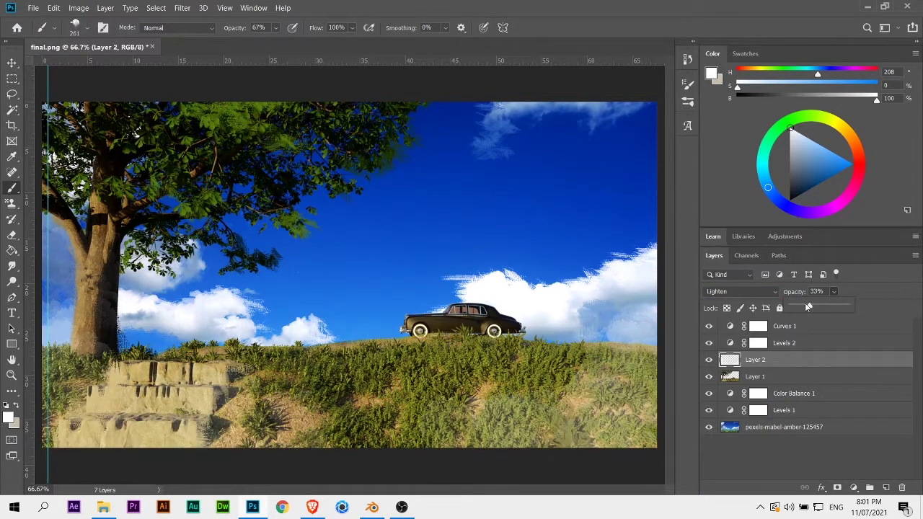
Enlarge the brush to 1102 px and paint faint white specks into the sky on Layer 2
left_click(74, 27)
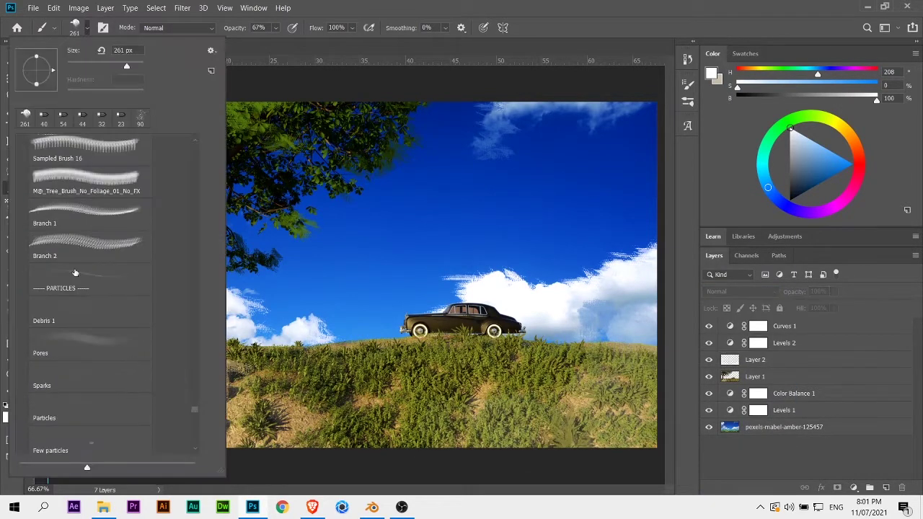
scroll(109, 289, "down", 5)
scroll(108, 289, "down", 2)
left_click(755, 359)
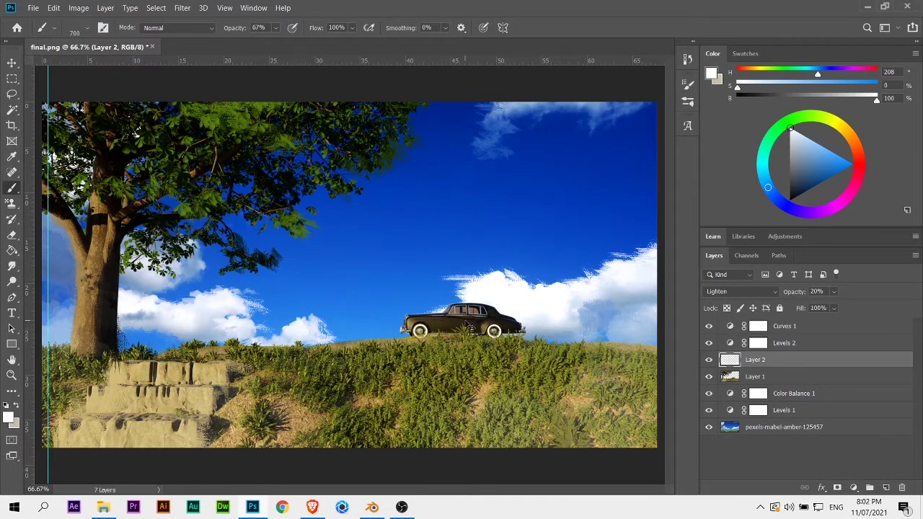
left_click(75, 27)
left_click(415, 238)
Select all layers from the top layer down and bring up their context menu
left_click(784, 427)
left_click(784, 326, "shift")
right_click(797, 329)
Merge all layers into one and sharpen the result with Unsharp Mask
left_click(674, 342)
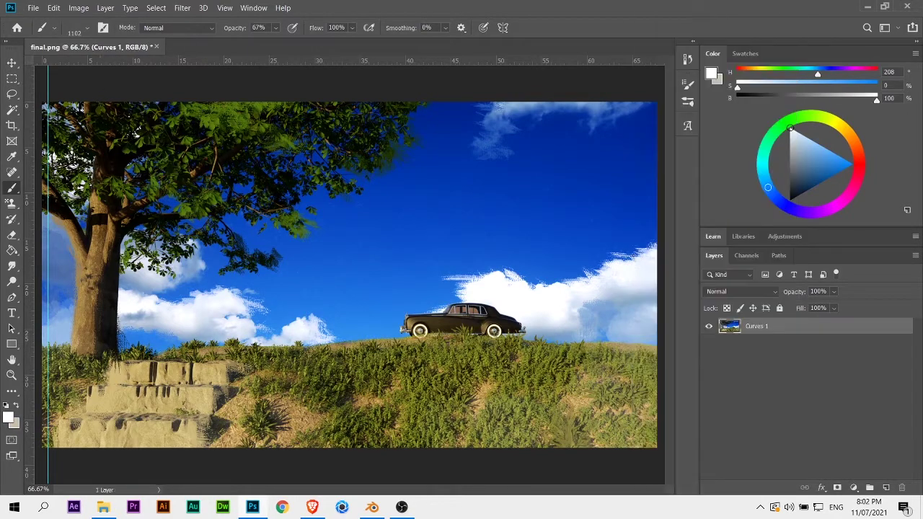
key("v")
left_click(182, 8)
left_click(194, 202)
left_click(369, 262)
left_click(462, 321)
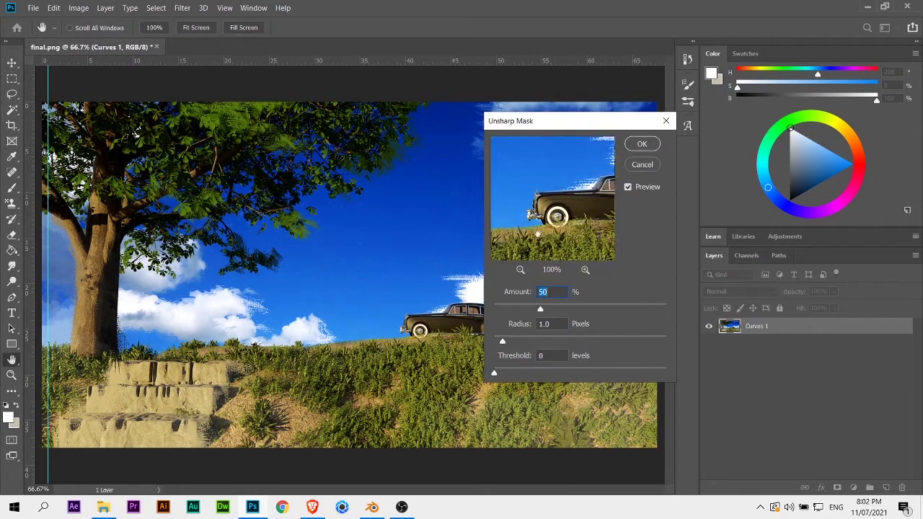
key("Return")
Apply the Artistic Film Grain filter from the Filter Gallery with a stronger grain amount
left_click(183, 8)
left_click(217, 55)
left_click(597, 140)
left_click(597, 57)
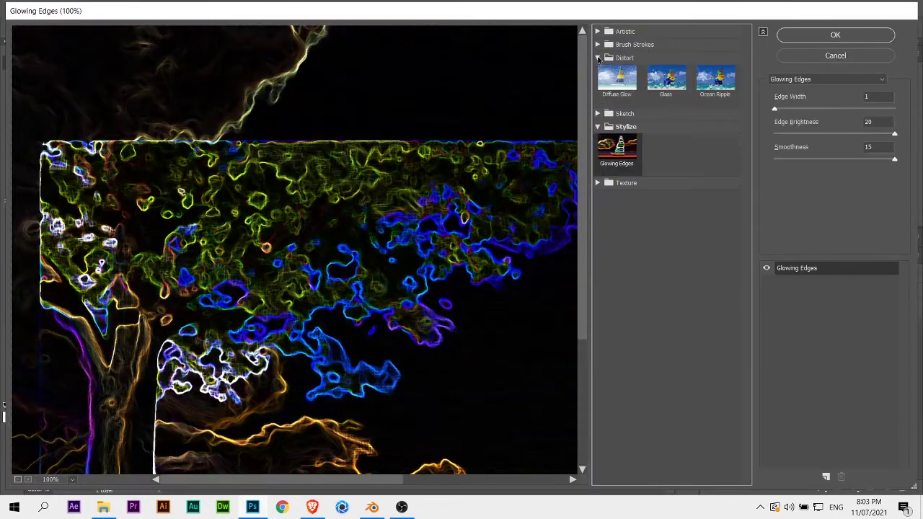
left_click(598, 32)
left_click(617, 94)
left_click_drag(522, 320, 406, 352)
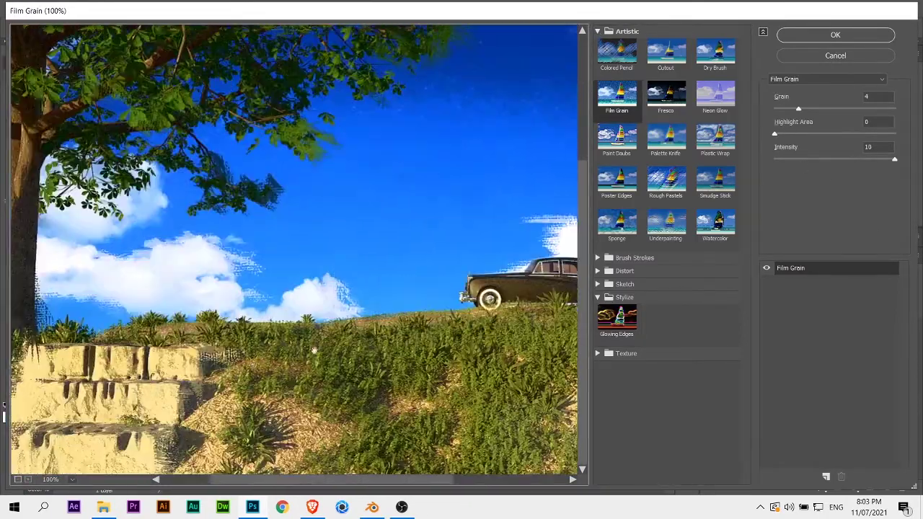
mouse_move(799, 107)
left_mouse_down()
mouse_move(853, 108)
mouse_move(814, 107)
left_mouse_up()
left_click(834, 35)
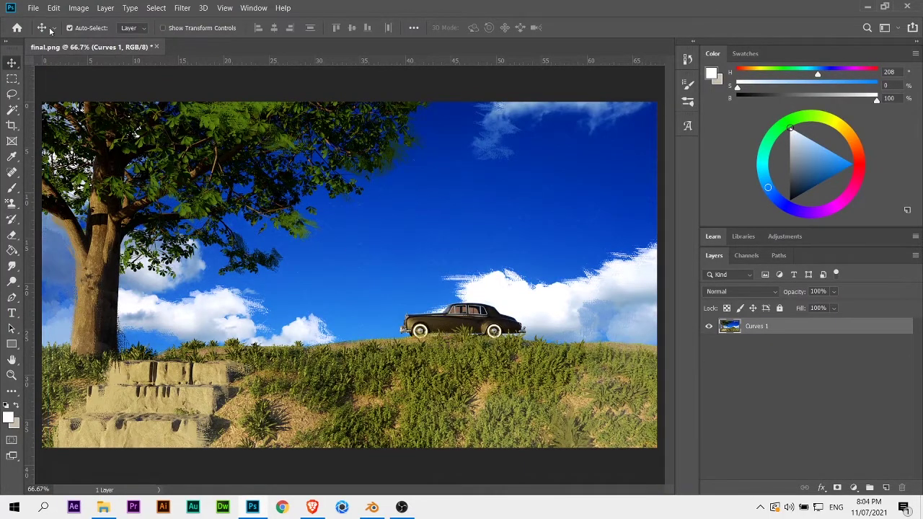
Browse the 3D LUT looks and settle on Fuji REALA 500D Kodak 2393
left_click(182, 8)
left_click(206, 71)
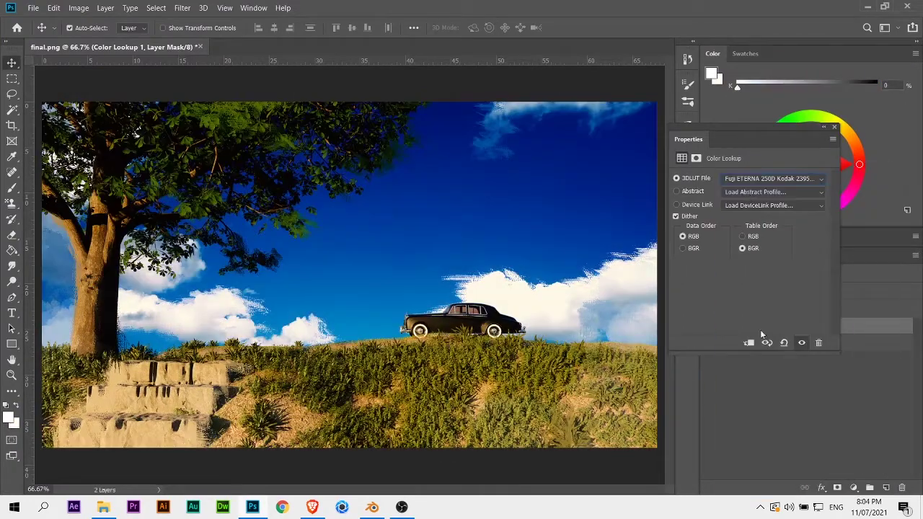
left_click(772, 178)
left_click(783, 346)
key("Down")
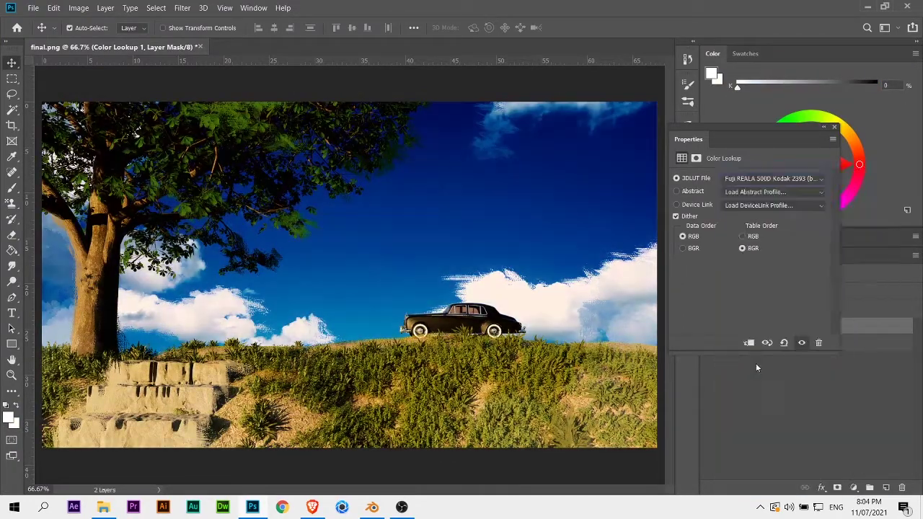
key("Down")
key("Down")
key("Up")
left_click(737, 180)
key("Up")
key("Up")
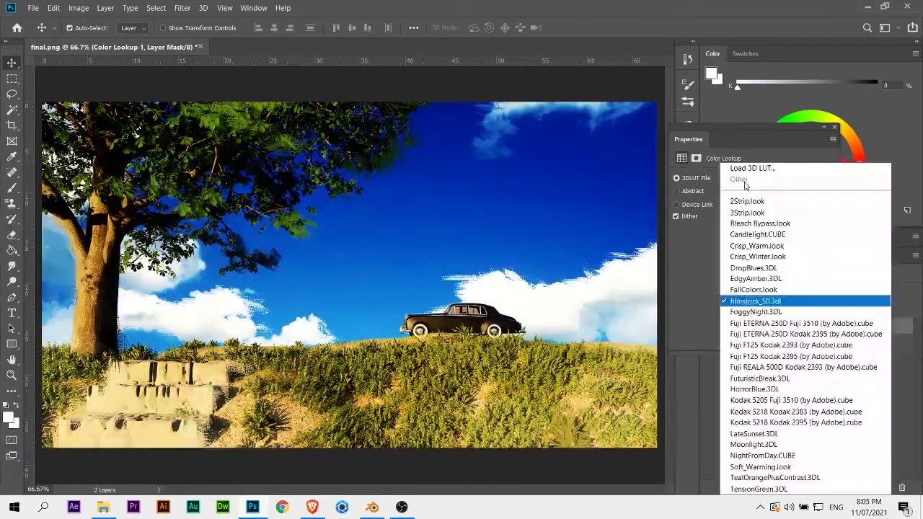
key("Return")
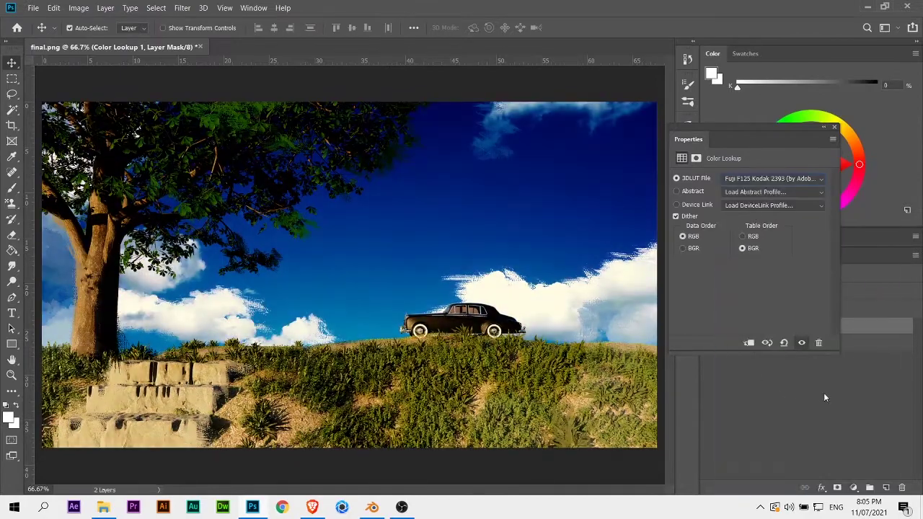
Lower the Color Lookup layer's opacity to 28% to soften the grade
left_click(835, 127)
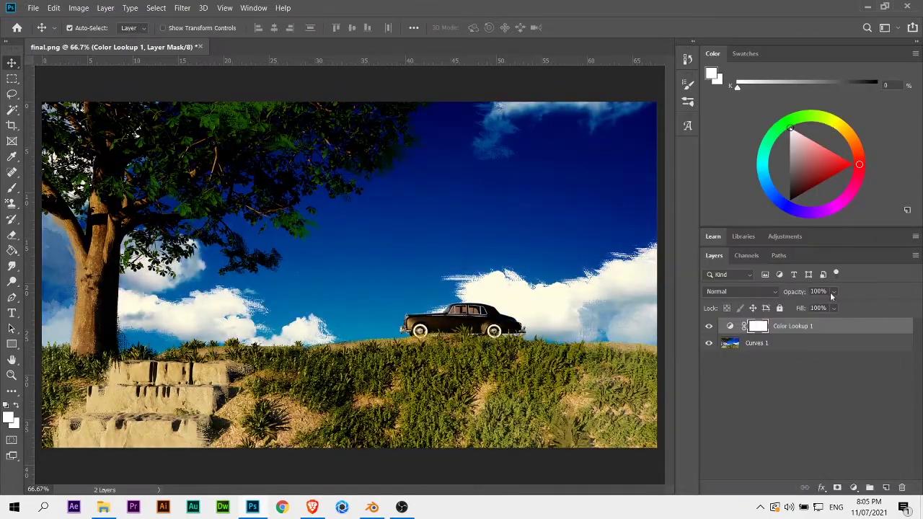
mouse_move(833, 292)
left_mouse_down()
mouse_move(791, 306)
mouse_move(863, 301)
left_mouse_up()
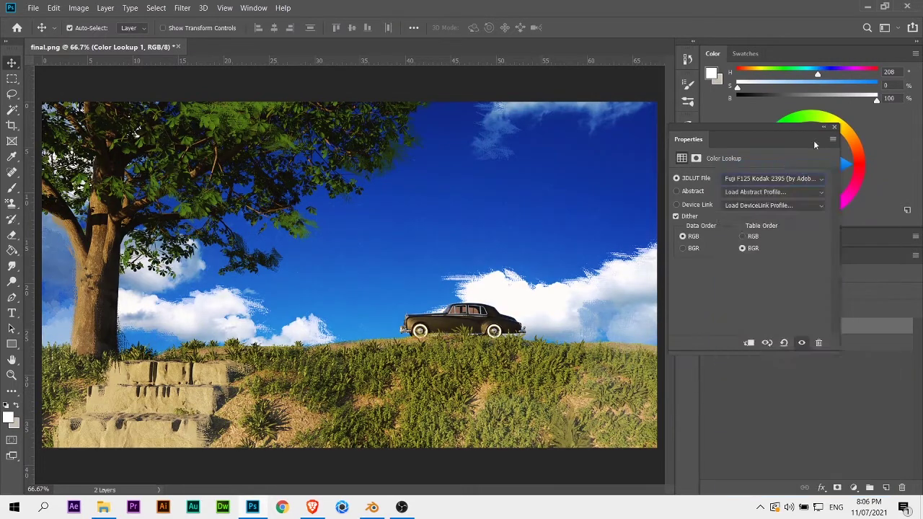
left_click(835, 127)
Select the Curves 1 layer and look through the adjustment layer list without adding one
left_click(758, 344)
left_click(854, 488)
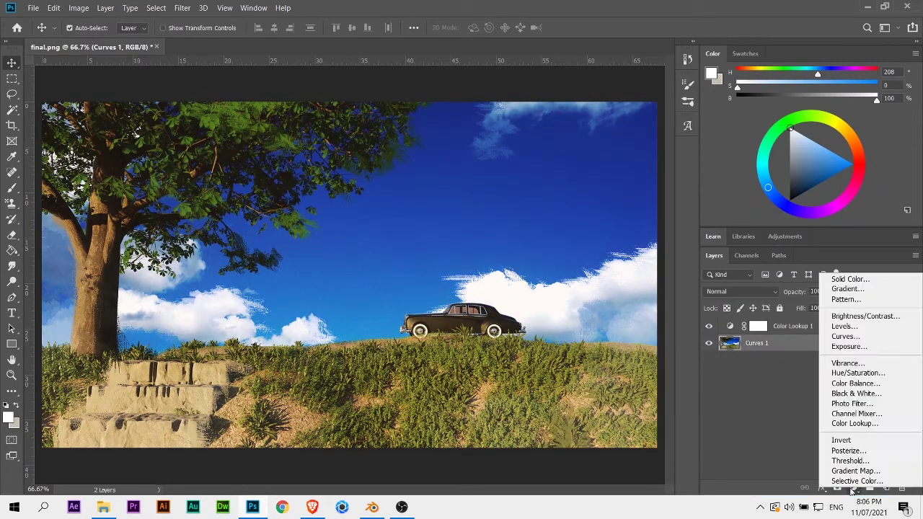
left_click(838, 489)
left_click(846, 490)
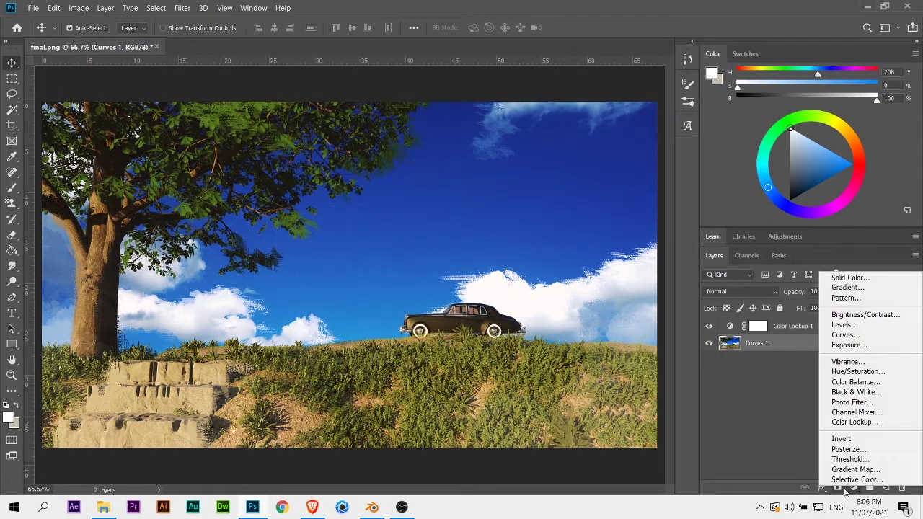
left_click(744, 435)
Switch to a scattered-birds brush and set the paint colour to black
key("b")
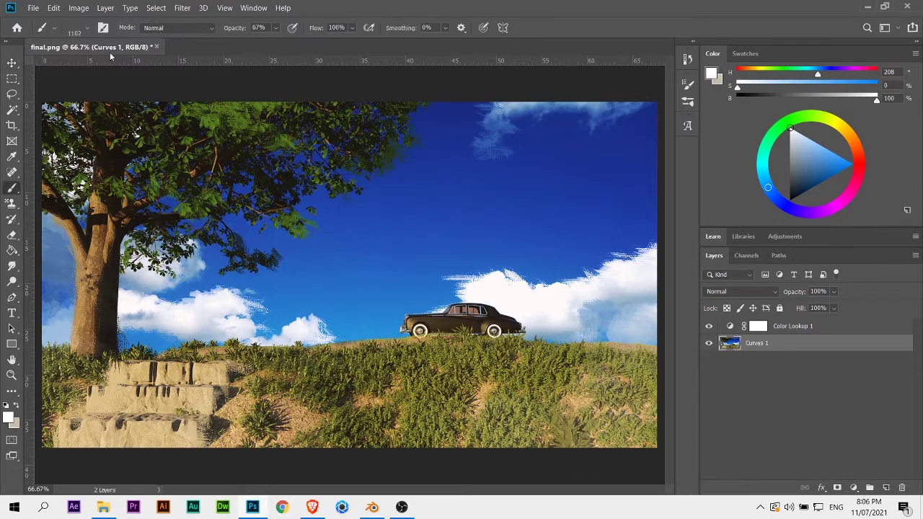
left_click(75, 28)
double_click(57, 377)
left_click(9, 417)
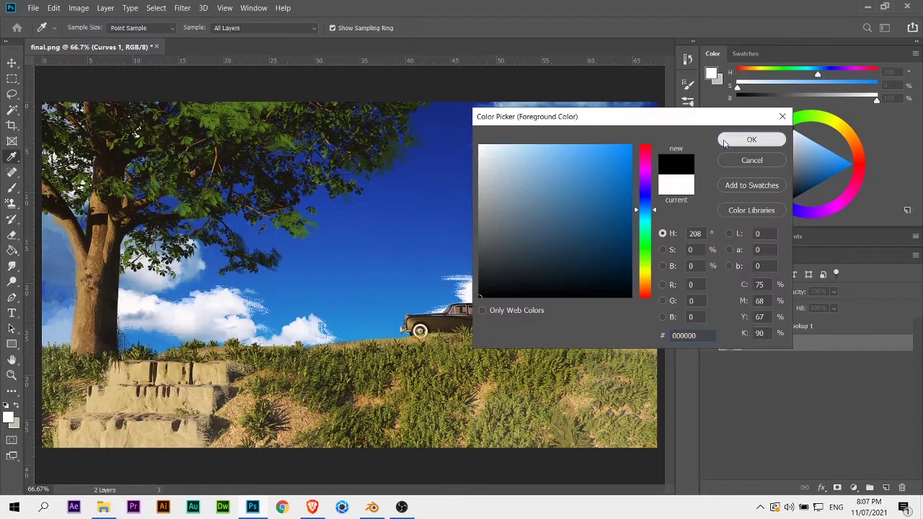
left_click(752, 140)
left_click(566, 260)
Try bird brush presets at 200 px and then 400 px
left_click(74, 28)
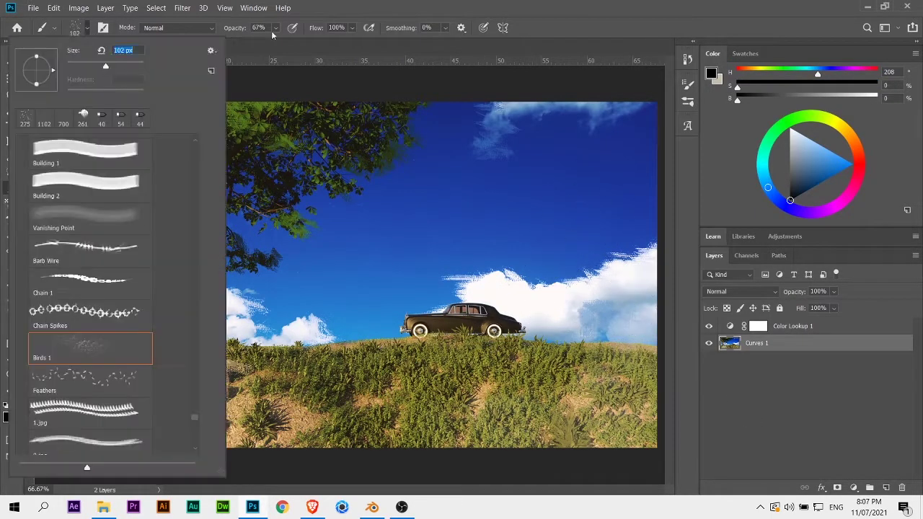
left_click(75, 28)
left_click(75, 28)
left_click(90, 380)
left_click(74, 27)
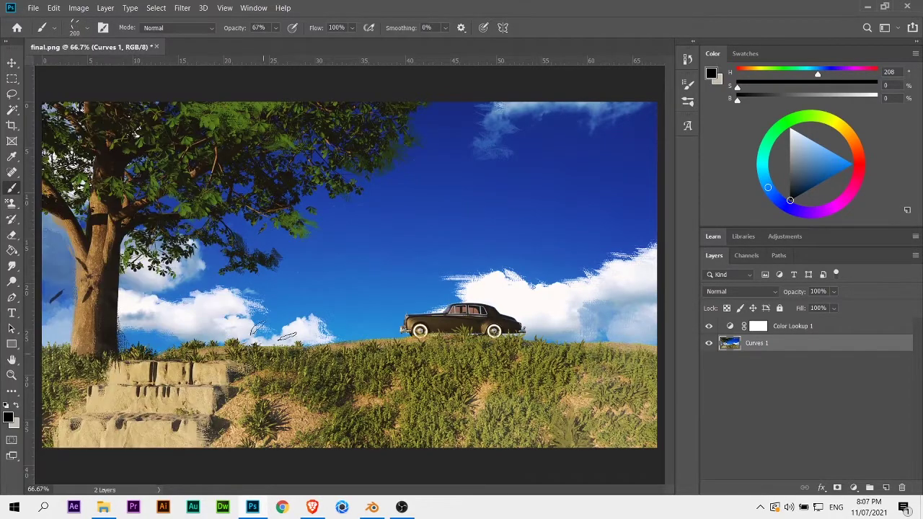
left_click(74, 28)
scroll(87, 288, "down", 5)
double_click(86, 289)
Choose the Many birds brush and stamp flocks of birds above the right-hand clouds
left_click(74, 27)
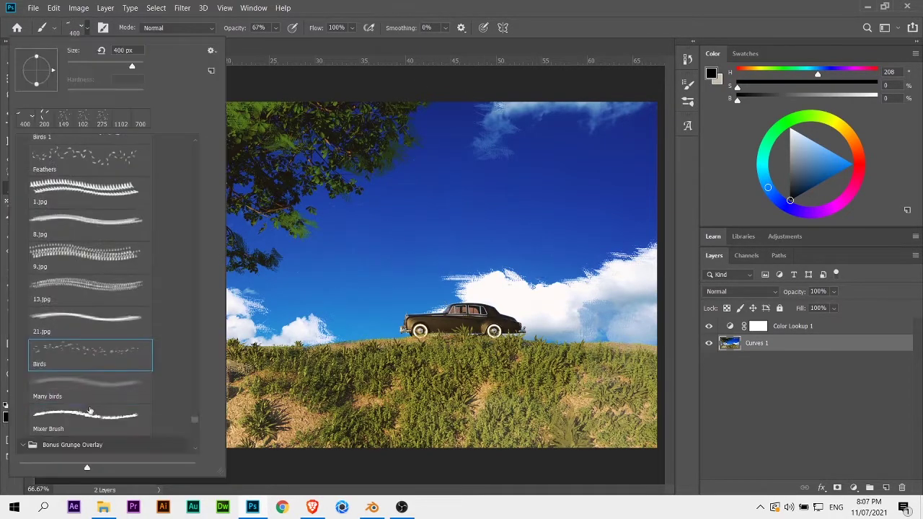
double_click(90, 388)
left_click(75, 27)
left_click(346, 321)
left_click(490, 266)
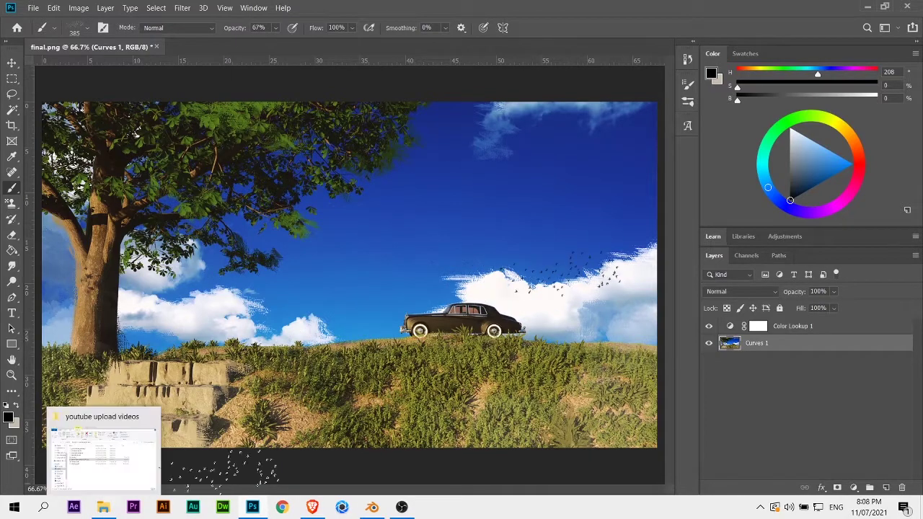
Add a new empty layer, undoing a trial black fill on it
key("v")
key("ctrl+shift+alt+n")
key("ctrl+comma")
key("g")
left_click(396, 310)
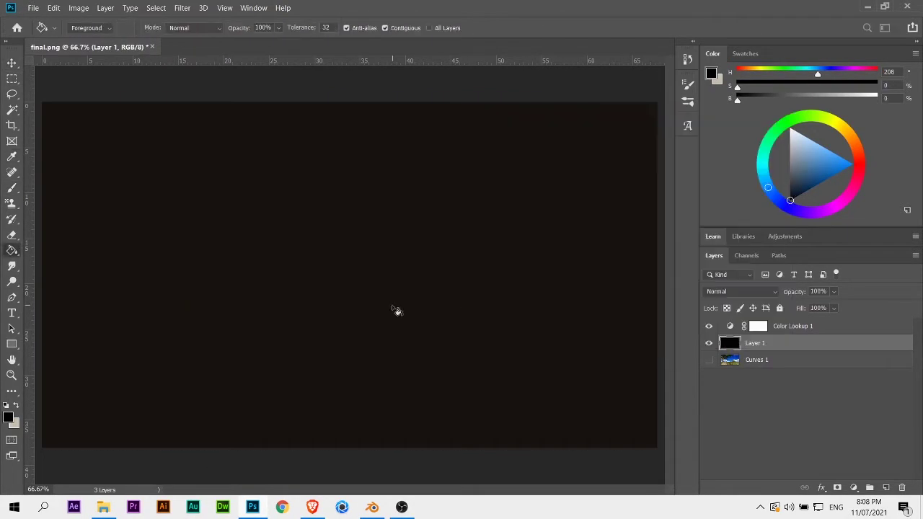
key("ctrl+z")
Draw a radial gradient vignette, blend it with Soft Light and lower opacity to 99%
key("shift+g")
left_click_drag(279, 268, 657, 284)
left_click(770, 295)
left_click(758, 339)
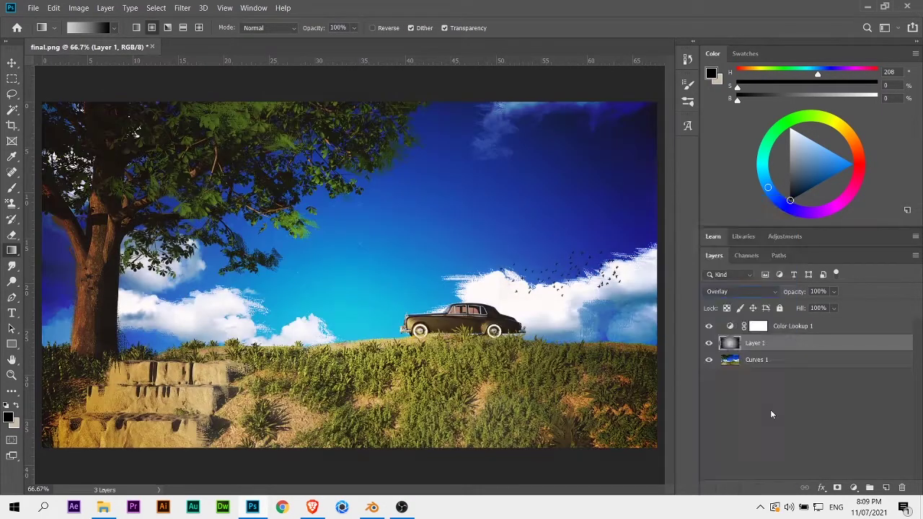
left_click(743, 291)
left_click(758, 349)
left_click_drag(836, 297, 814, 308)
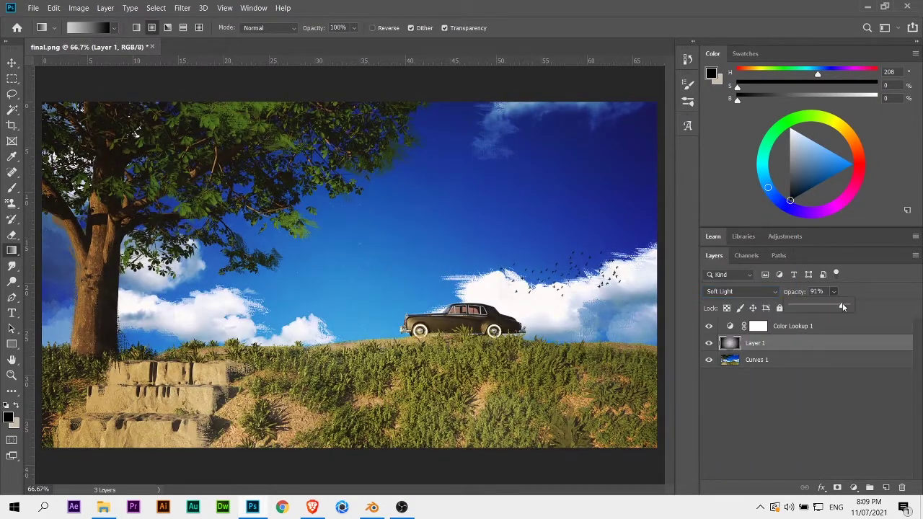
Set up a small white brush for signing and select the Curves 1 layer
key("b")
right_click(191, 417)
scroll(190, 416, "down", 5)
scroll(190, 417, "down", 5)
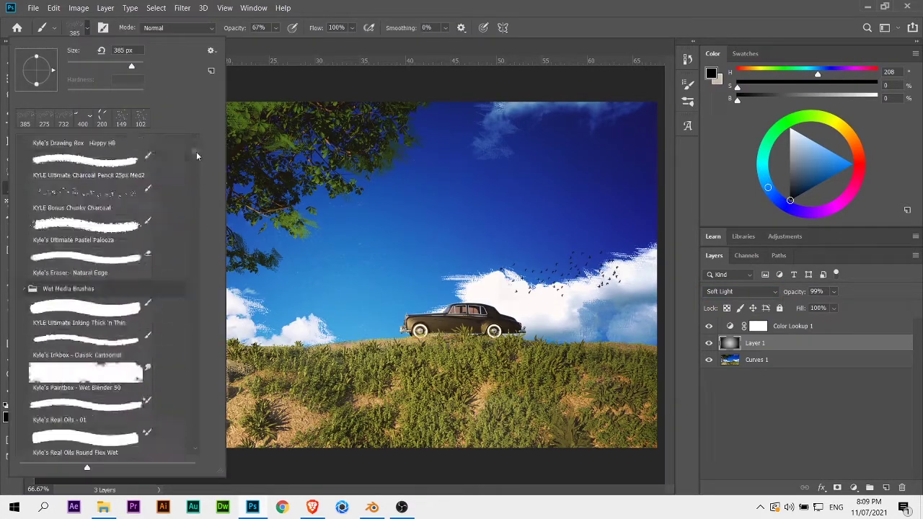
scroll(191, 416, "down", 5)
double_click(86, 206)
key("x")
key("alt+[")
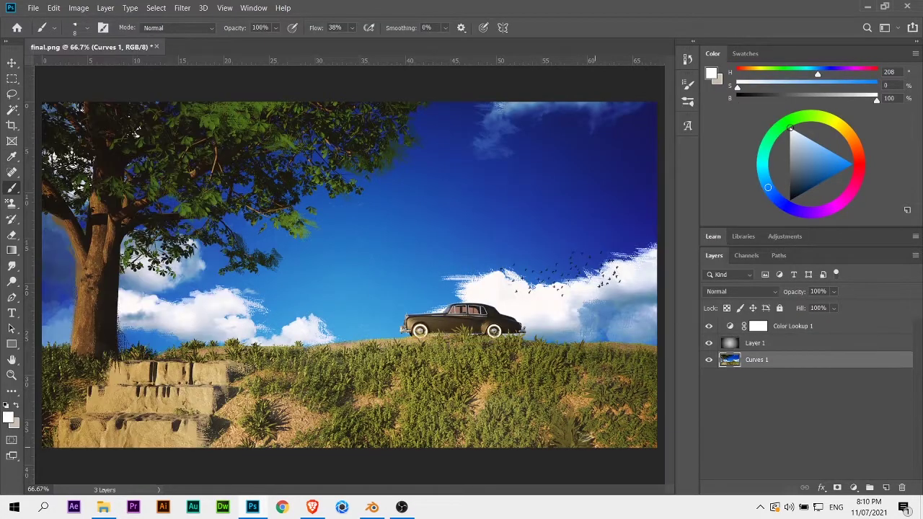
left_click(83, 28)
Dismiss the open panel with Escape before painting the signature
key("Escape")
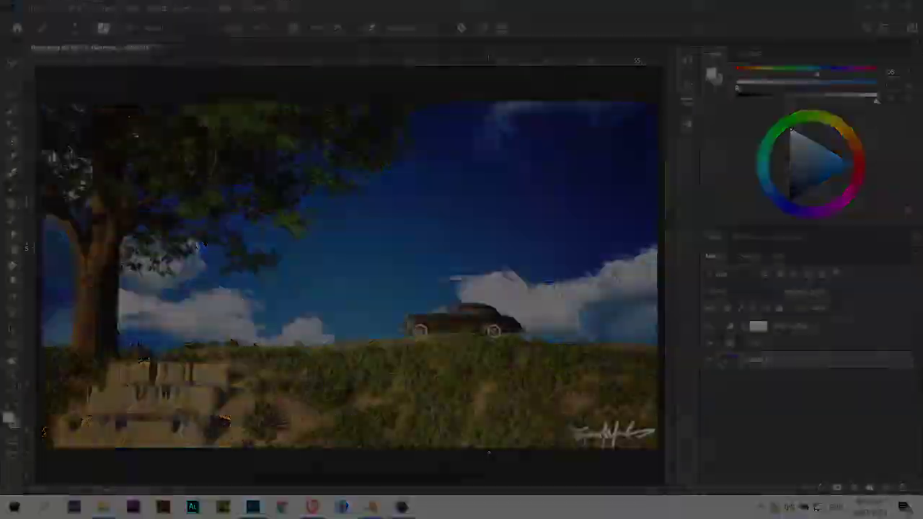